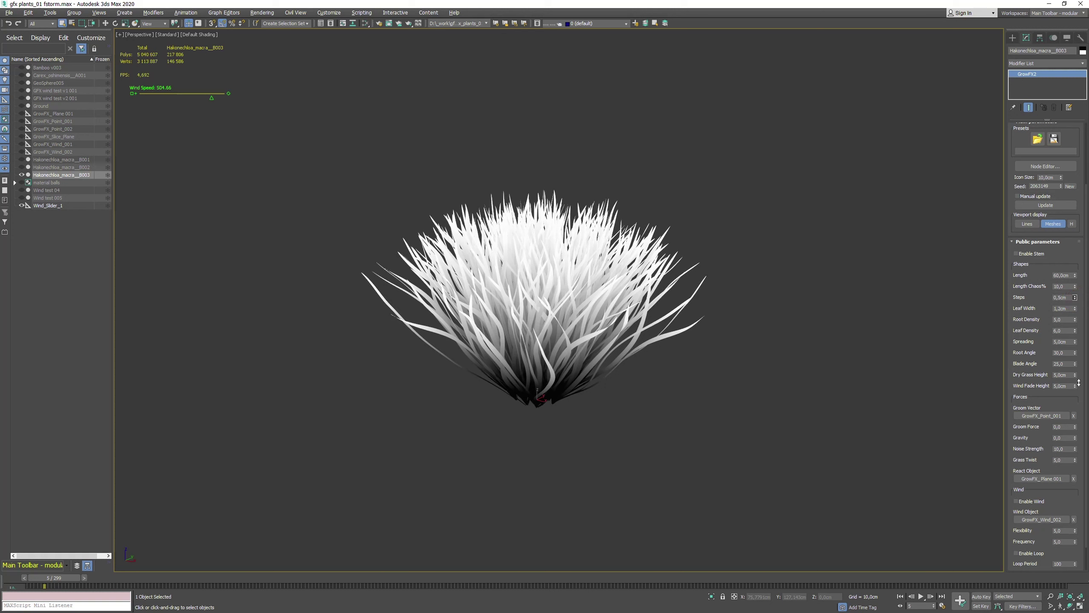
Set the grass plant's Steps parameter to 1.0 cm
key("F3")
double_click(1062, 297)
type("2")
key("Return")
key("F3")
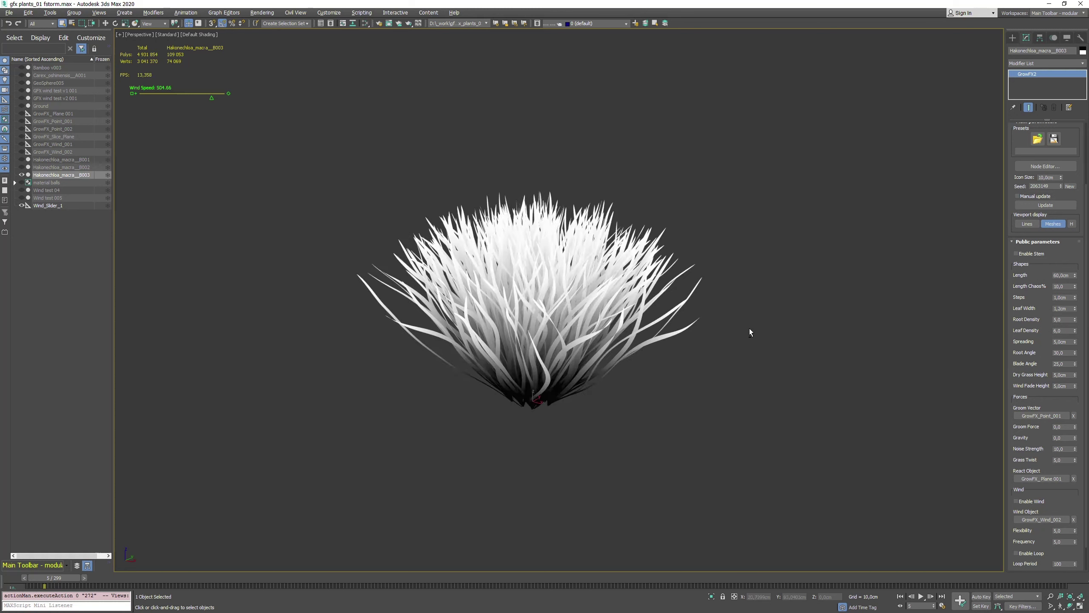
Increase the Leaf Width to about 1.524 cm and check the leaf mesh with edged faces shown
scroll(767, 325, "up", 3)
left_click_drag(1075, 308, 936, 322)
key("F4")
middle_click_drag(657, 337, 785, 334)
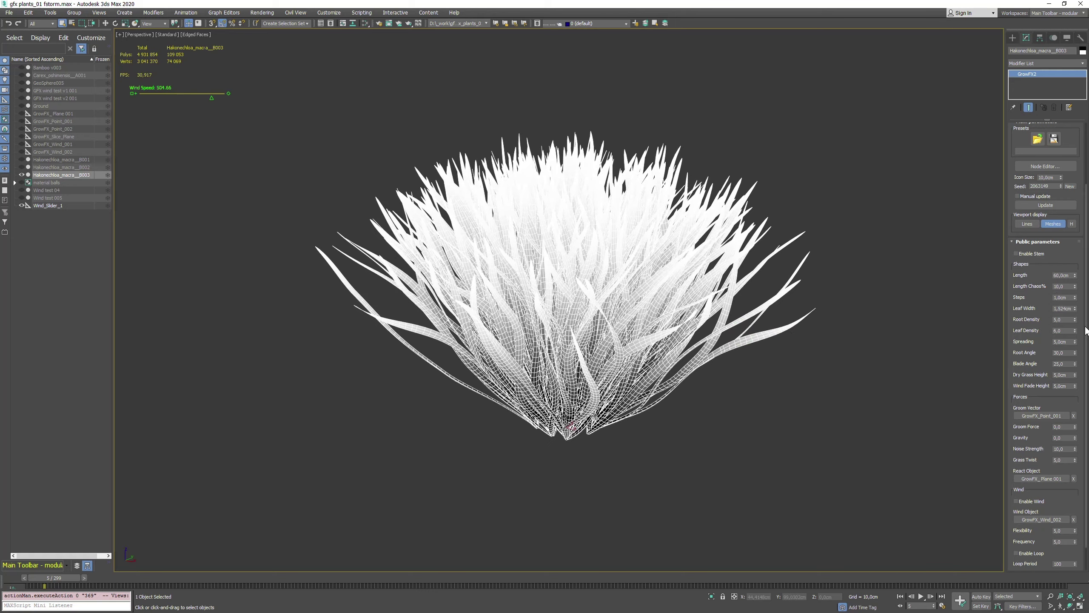
key("F4")
Try different Root Density and Leaf Density values on the grass, restoring Root Density to 5 and Leaf Density to 6
left_click_drag(1076, 319, 1057, 366)
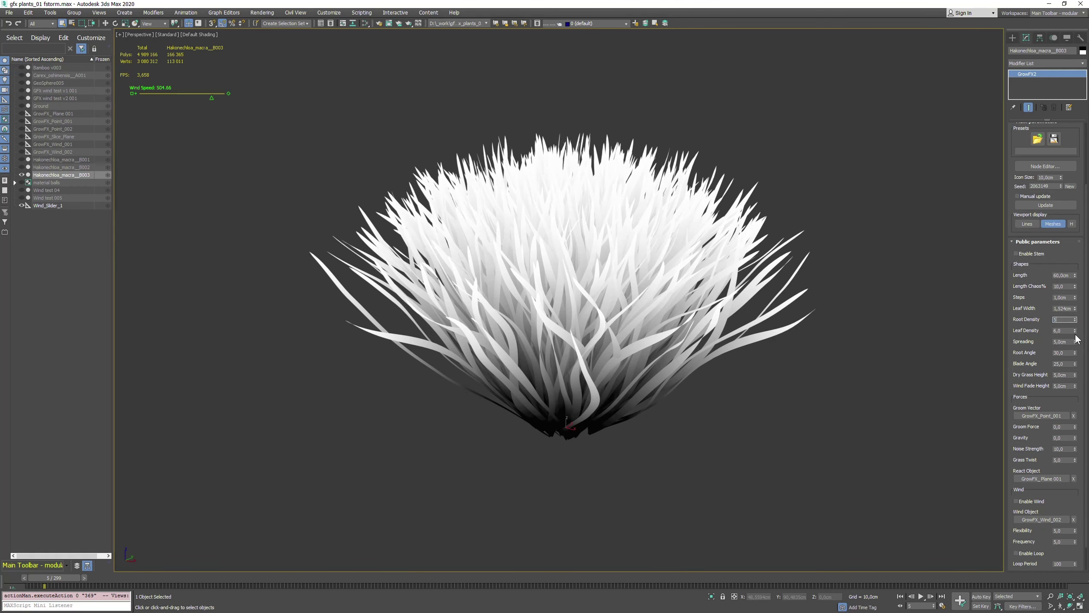
key("Return")
mouse_move(1075, 331)
left_mouse_down()
mouse_move(1071, 373)
mouse_move(1076, 340)
left_mouse_up()
scroll(855, 372, "down", 2)
middle_click_drag(863, 372, 847, 357)
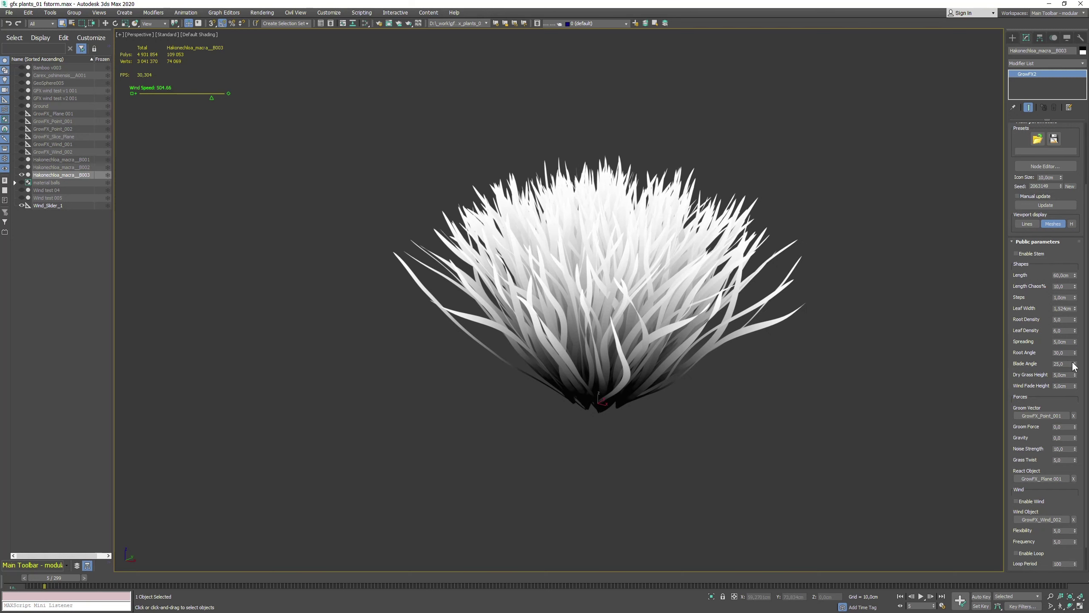
Try a Root Angle of 60 with a Blade Angle of 5 on the grass
left_click_drag(1075, 353, 1077, 309)
left_click_drag(1075, 364, 1074, 427)
middle_click_drag(714, 346, 725, 316, "alt")
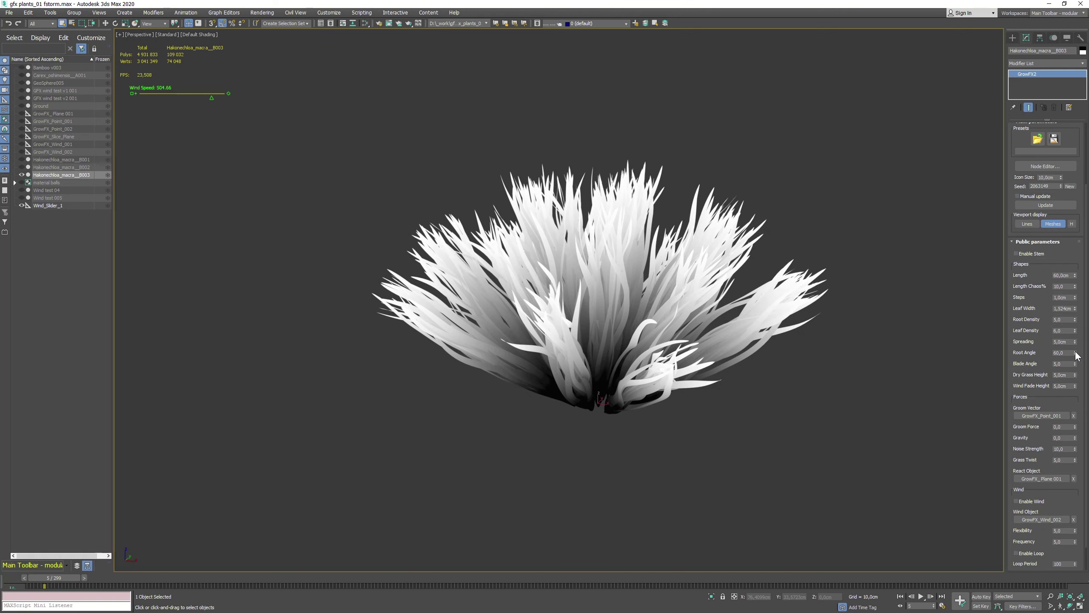
Set the Root Angle to 45 and the Blade Angle to 25
left_click_drag(1076, 361, 1083, 334)
left_click(1067, 352)
left_click(1064, 364)
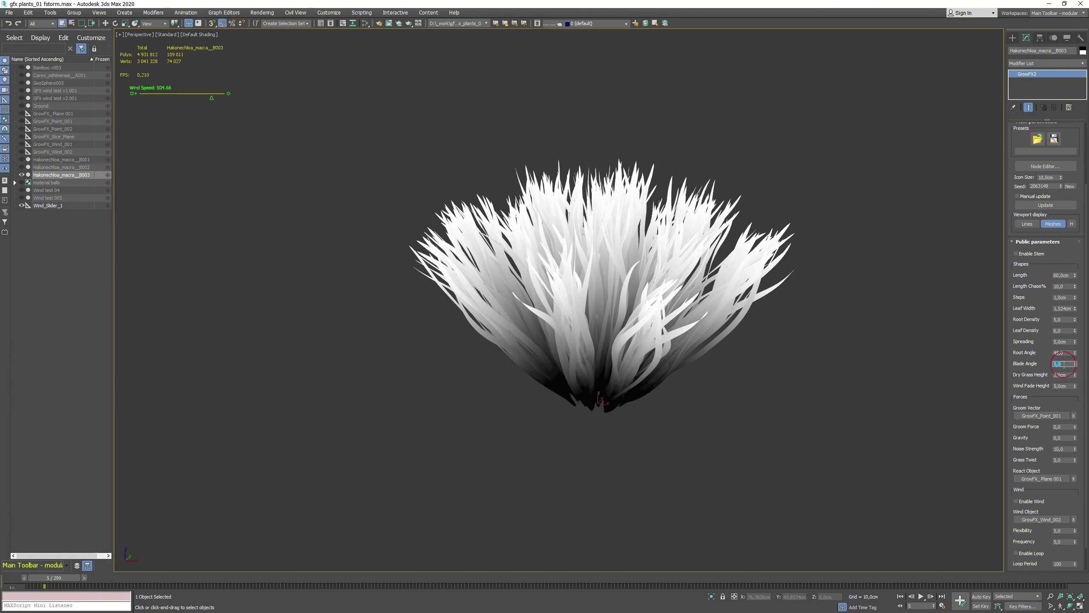
middle_click_drag(763, 389, 675, 403, "alt")
middle_click_drag(675, 402, 610, 394)
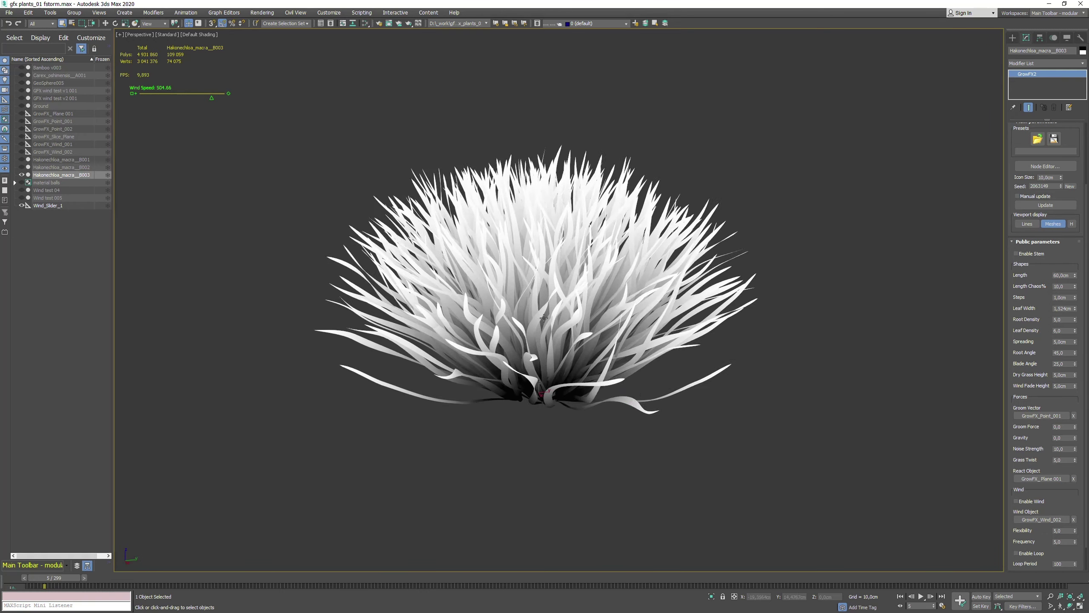
scroll(663, 326, "up", 3)
scroll(592, 293, "down", 3)
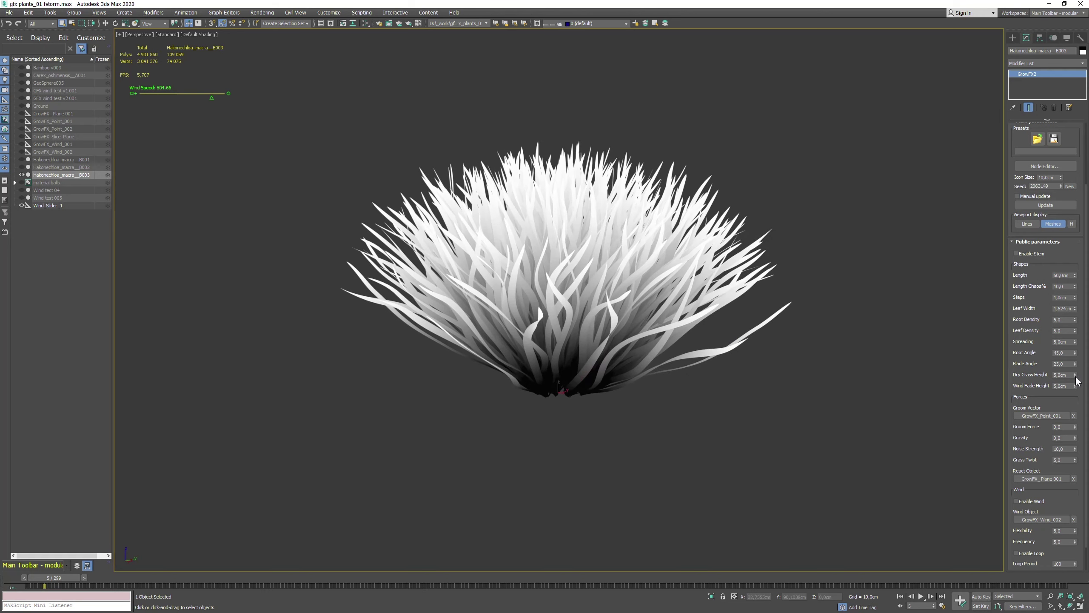
Test the Dry Grass Height, settling on about 6.9 cm, and enable the flower stems
left_click_drag(1072, 353, 1041, 153)
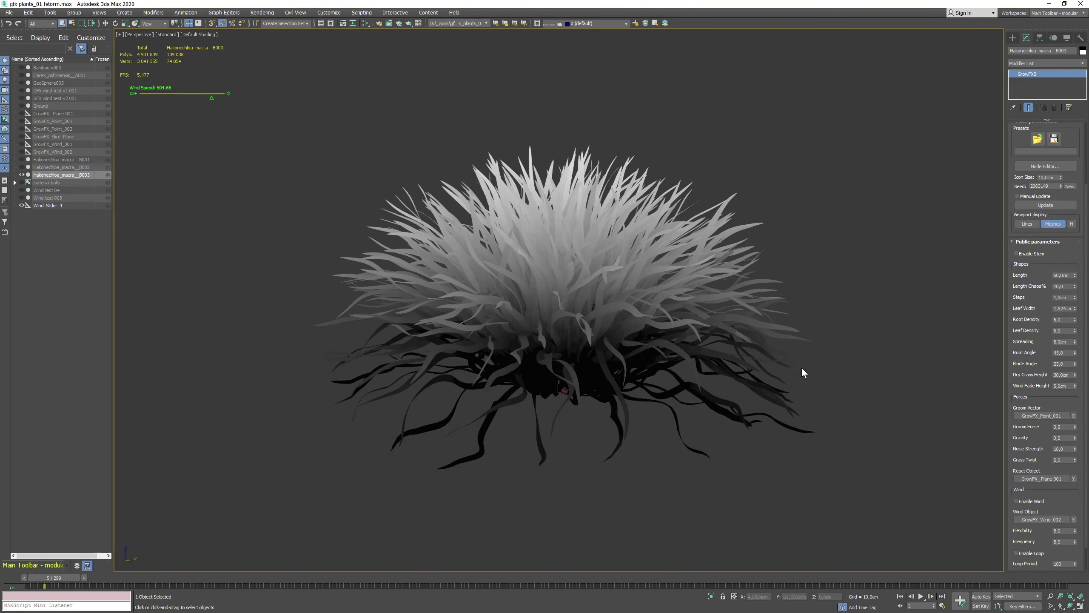
middle_click_drag(806, 355, 791, 367, "alt")
left_click_drag(1074, 375, 1071, 407)
scroll(831, 376, "down", 1)
middle_click_drag(831, 376, 822, 385)
left_click(1021, 255)
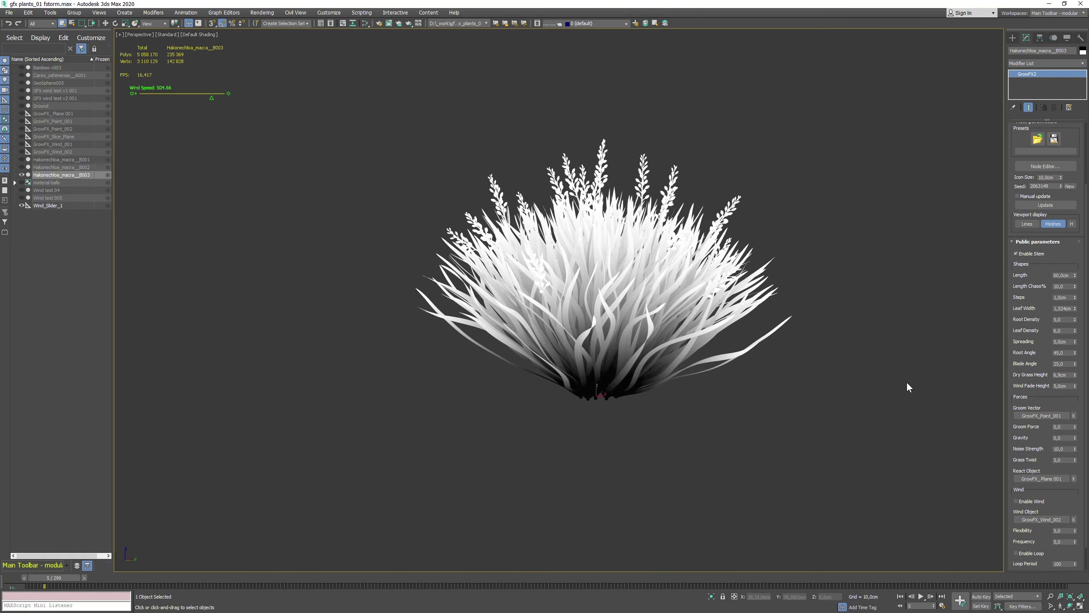
Clear the Groom Vector object and unhide the GrowFX_Wind_002 and GrowFX_Point_002 helpers
left_click(1073, 415)
left_click(21, 152)
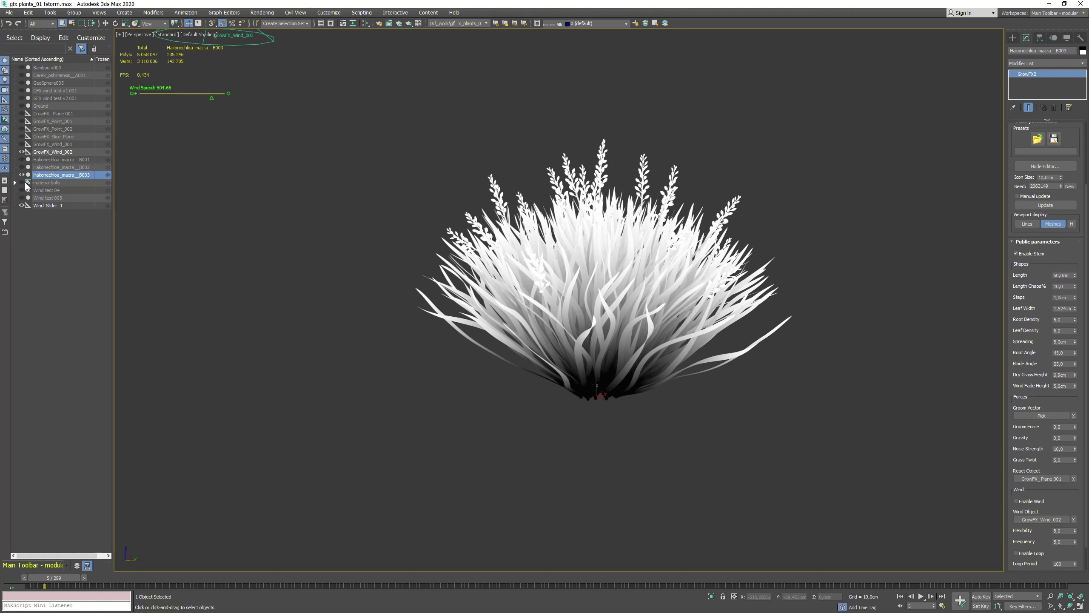
left_click(21, 129)
scroll(333, 194, "down", 5)
middle_click_drag(336, 171, 454, 248)
Reselect the grass and assign the GrowFX_Point_002 helper as its Groom Vector
left_click_drag(632, 151, 279, 201)
key("w")
scroll(443, 331, "up", 3)
left_click(544, 373)
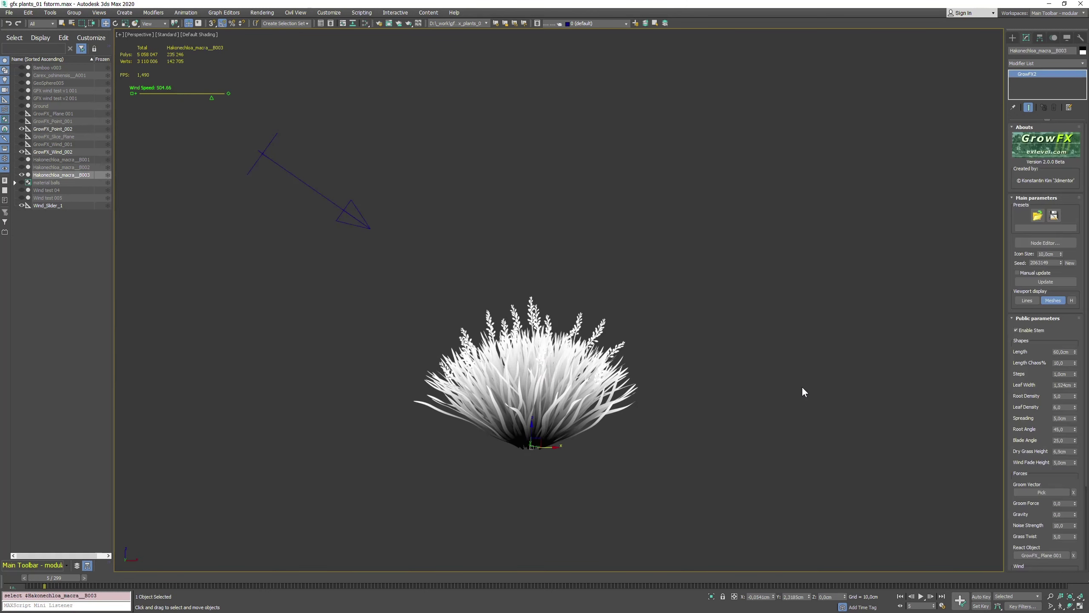
left_click(1038, 492)
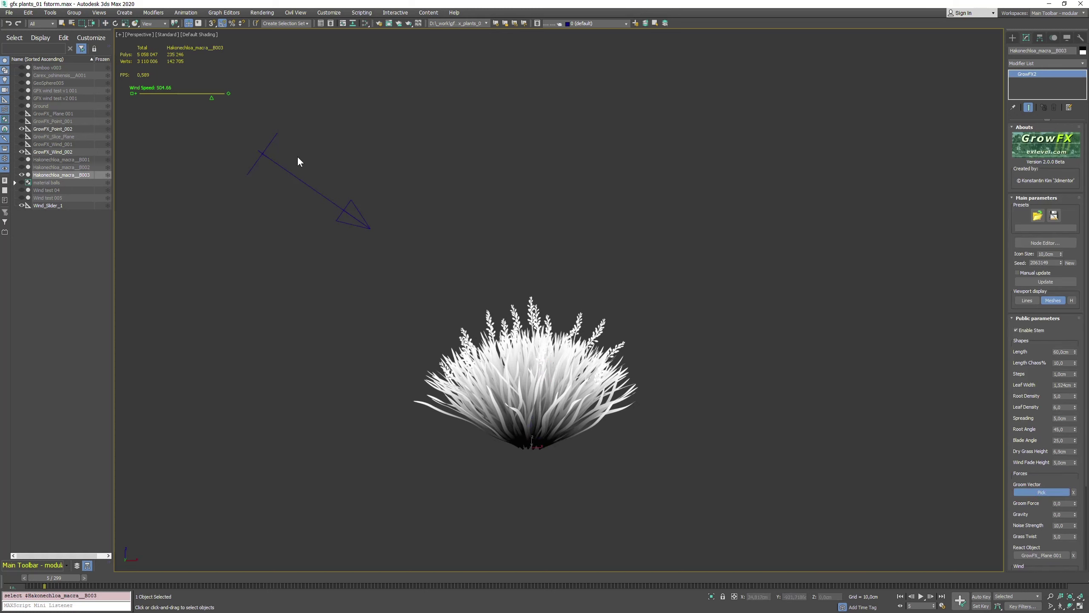
left_click(265, 153)
scroll(591, 387, "up", 3)
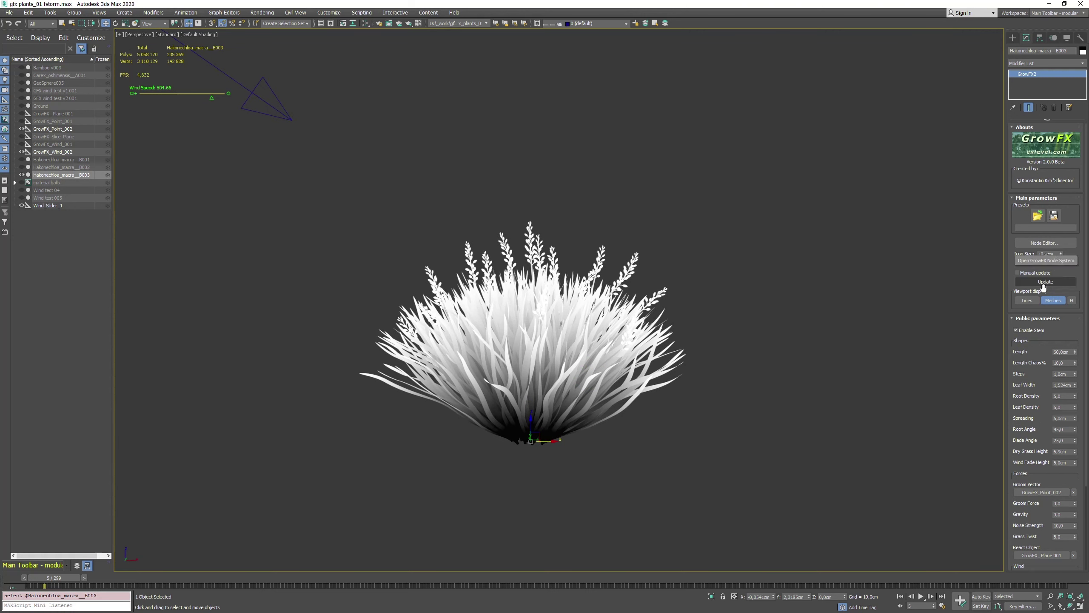
Disable the stems and raise the Groom Force to about 6.41
left_click(1024, 333)
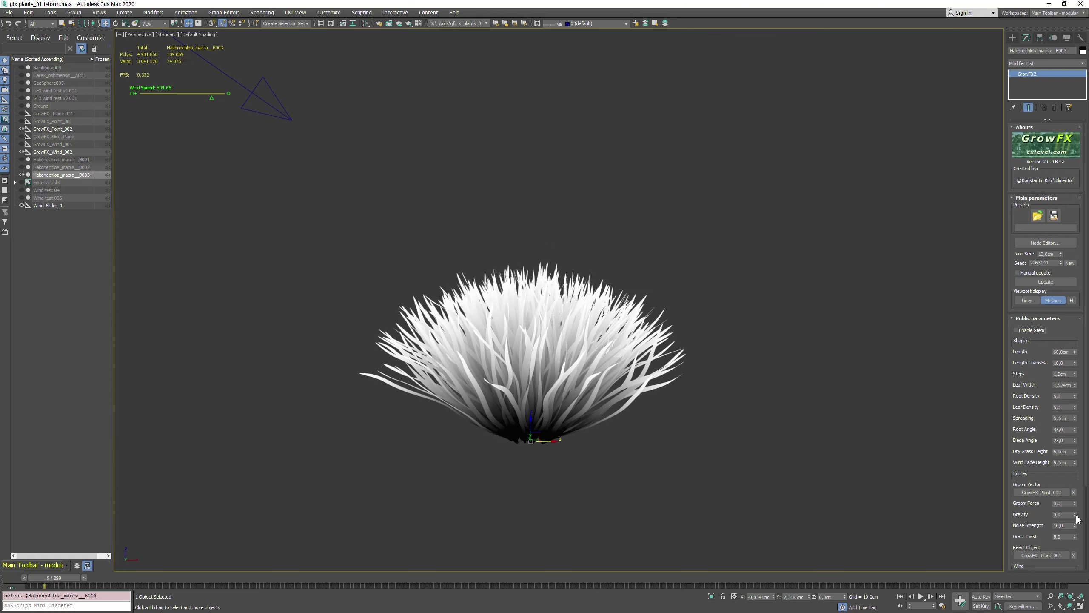
left_click_drag(1074, 486, 1069, 227)
middle_click_drag(674, 330, 621, 350, "alt")
Set the grass's Steps parameter to 2 cm and inspect the groomed blades
double_click(1065, 375)
type("2")
key("Return")
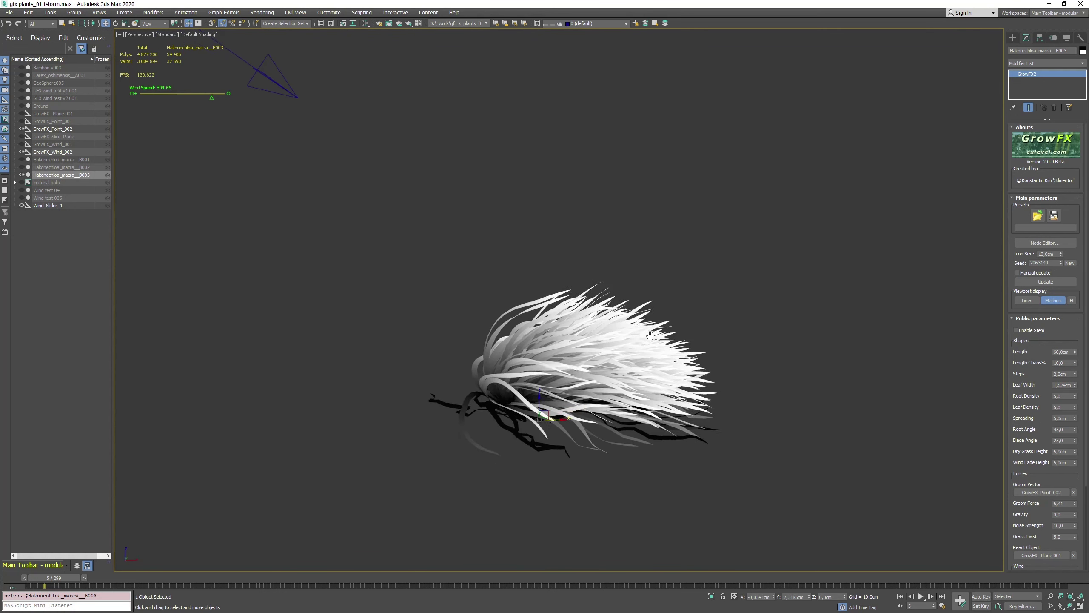
scroll(654, 364, "up", 3)
scroll(721, 427, "down", 1)
mouse_move(721, 428)
middle_mouse_down("alt")
mouse_move(712, 428)
mouse_move(731, 425)
middle_mouse_up("alt")
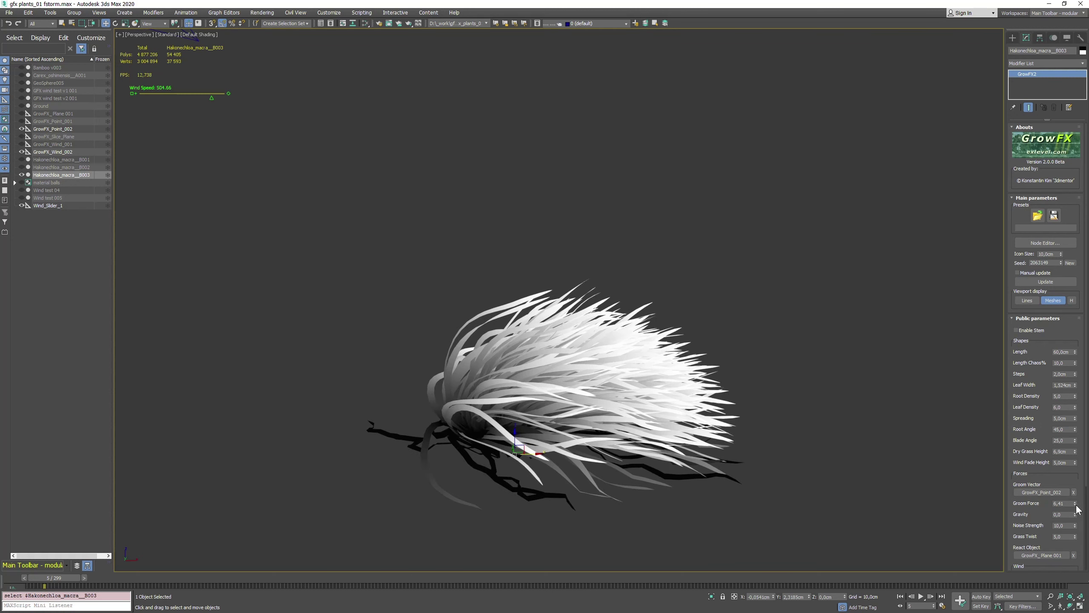
Increase the Groom Force to 10 and the Dry Grass Height to about 7.245 cm
left_click_drag(1078, 509, 1070, 451)
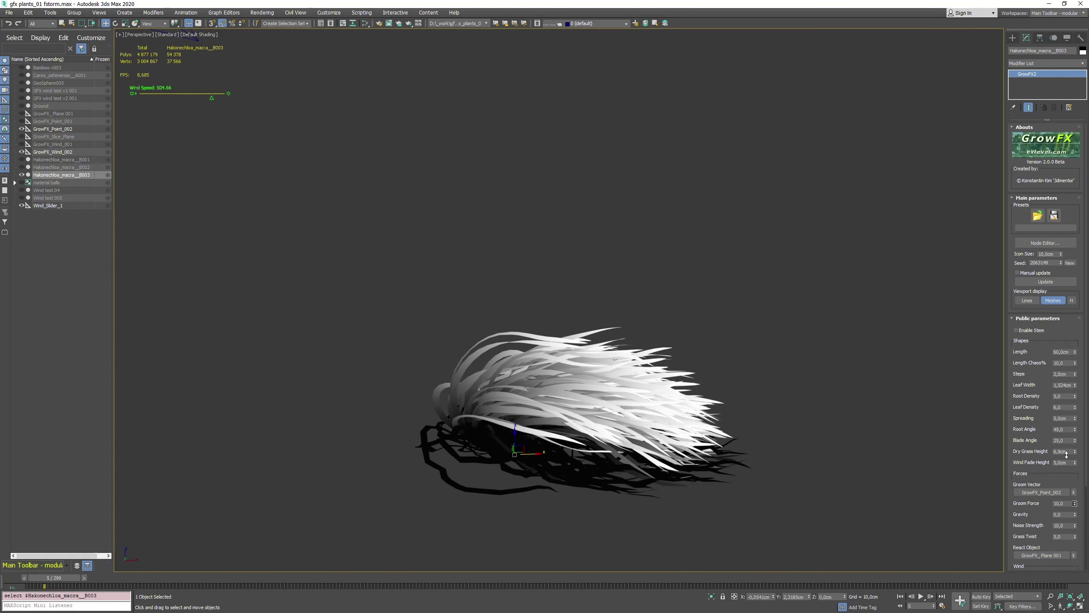
mouse_move(1075, 452)
left_mouse_down()
mouse_move(1073, 398)
mouse_move(1076, 449)
left_mouse_up()
middle_click_drag(652, 450, 649, 404)
scroll(648, 403, "up", 3)
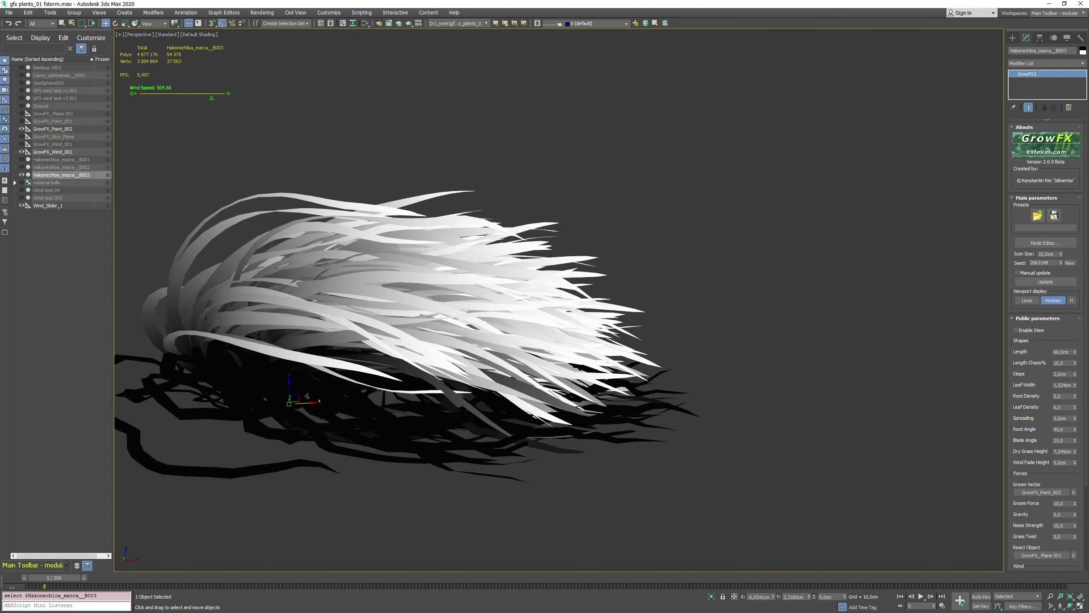
scroll(472, 374, "down", 2)
middle_click_drag(472, 373, 515, 365)
scroll(514, 364, "up", 2)
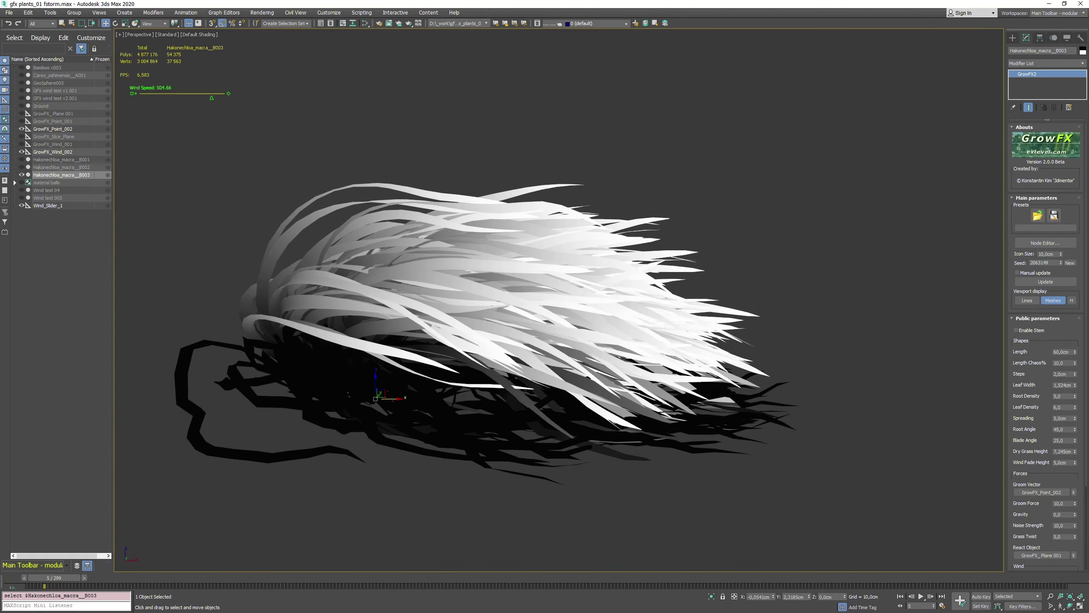
scroll(739, 437, "down", 4)
Reset the Groom Force to 0 and raise the Gravity to about 5.66
right_click(1075, 503)
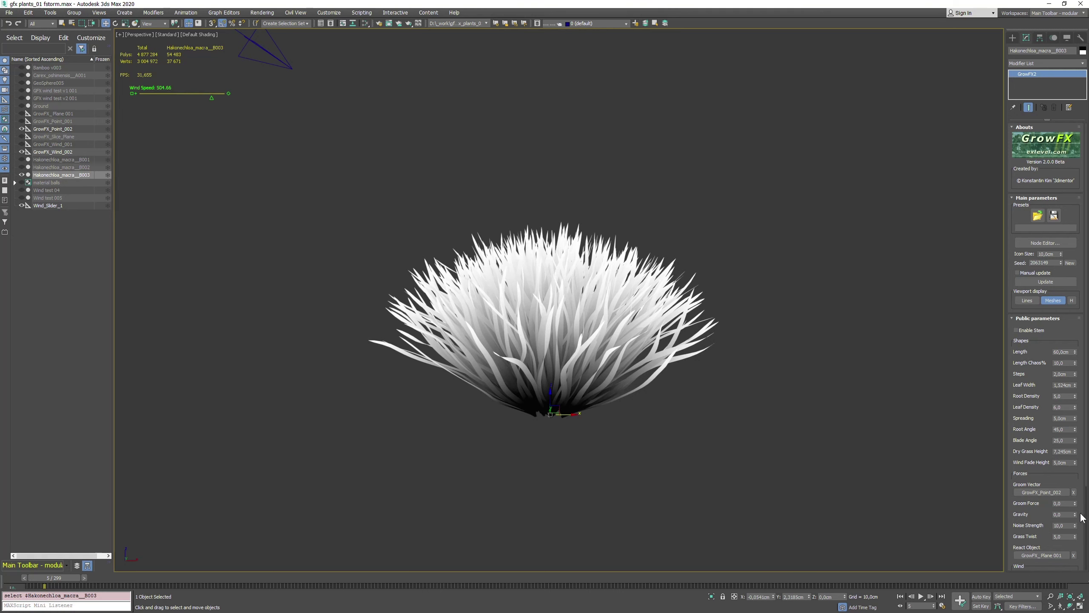
left_click_drag(1075, 514, 1023, 257)
middle_click_drag(704, 321, 701, 345, "alt")
scroll(699, 325, "up", 4)
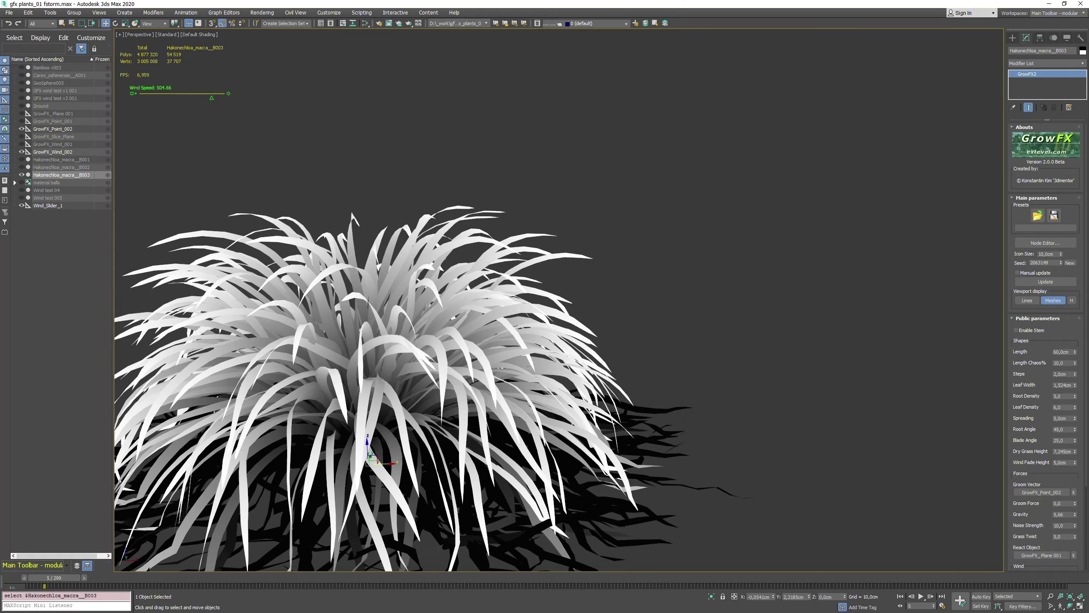
Enable the flower stems again and set the Gravity to 5
key("z")
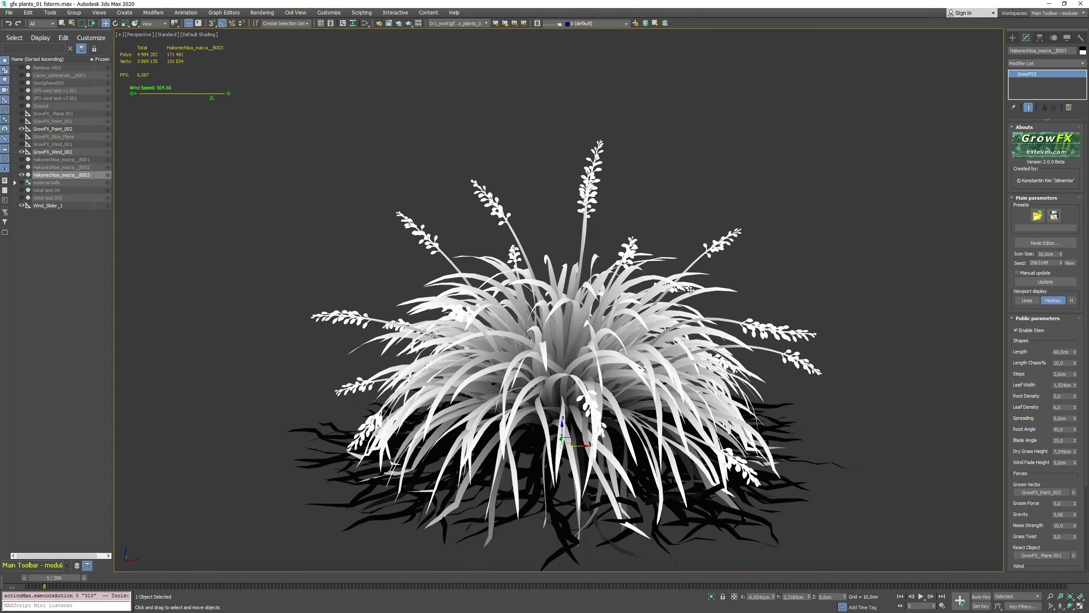
scroll(674, 305, "down", 1)
middle_click_drag(672, 305, 630, 288)
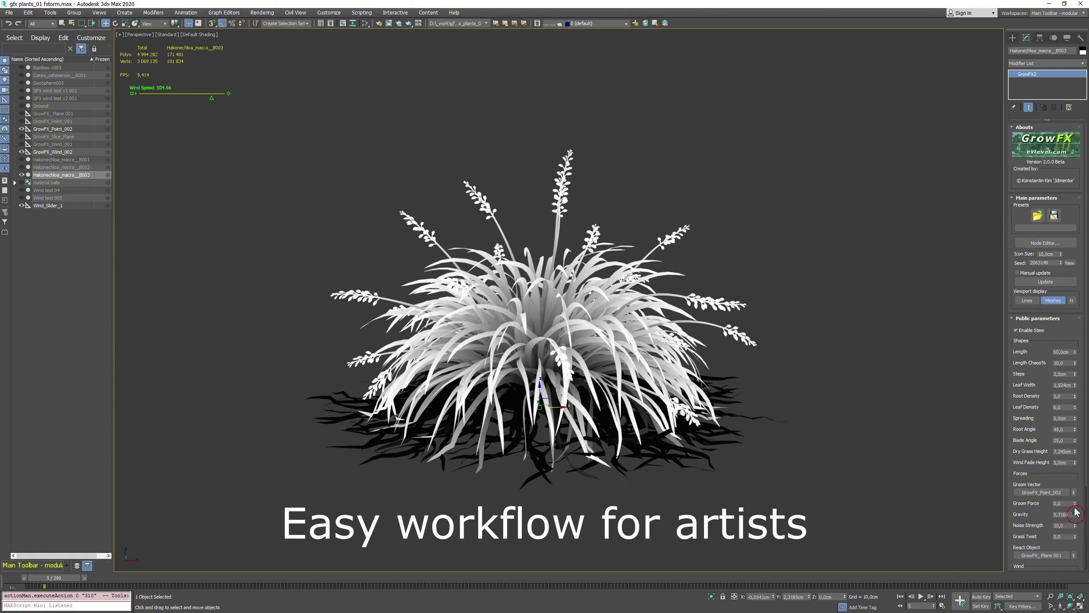
left_click_drag(1075, 512, 1065, 446)
double_click(1063, 513)
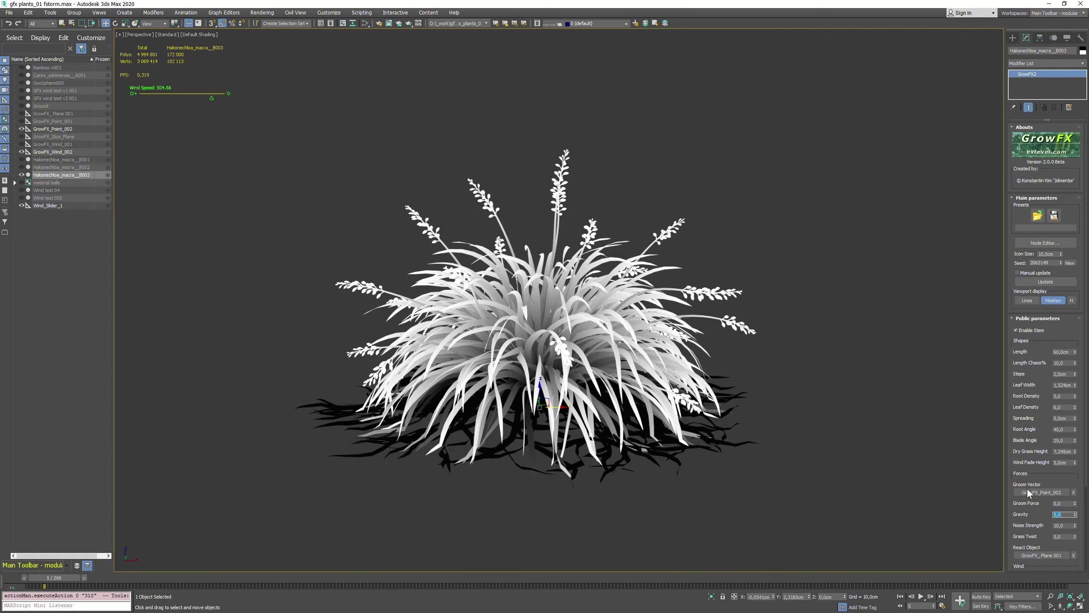
Set the Root Angle to 30 and the Noise Strength to 5
double_click(1063, 429)
type("30")
key("Return")
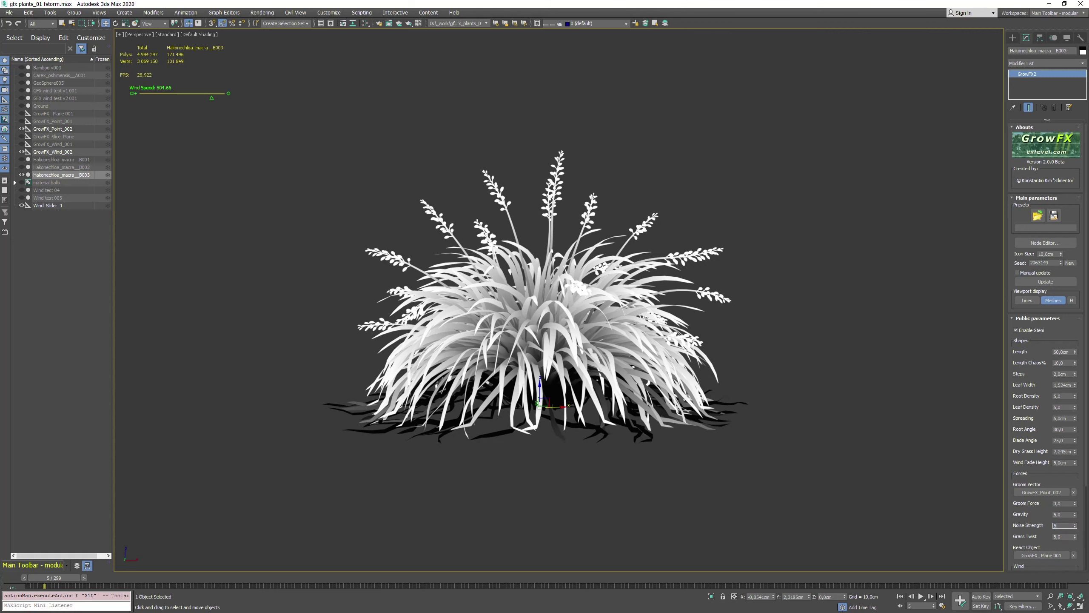
type("5")
key("Return")
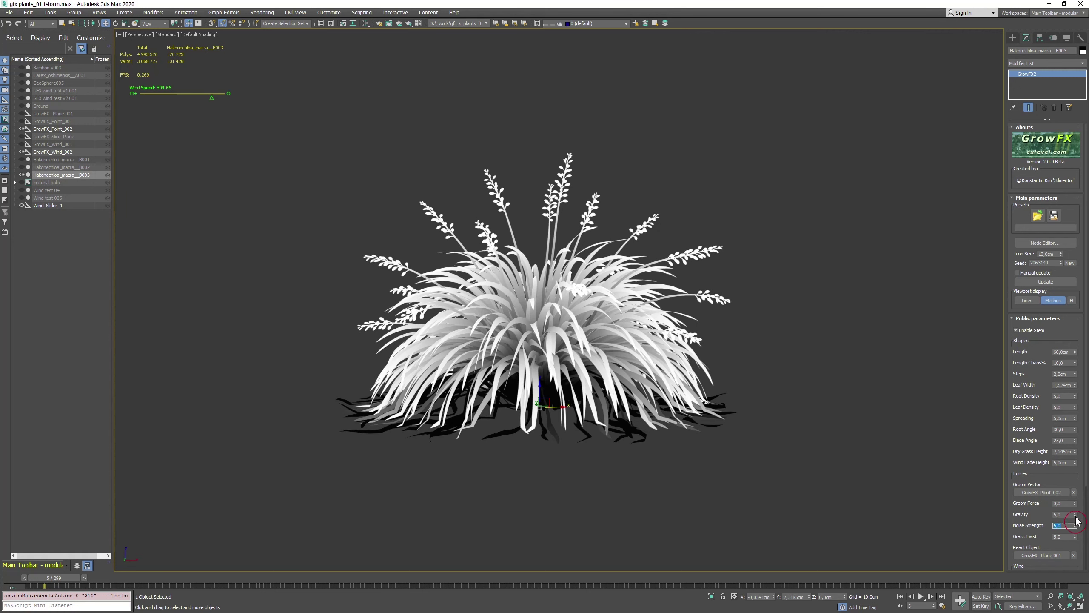
Try other Noise Strength values, including about 2.55, and restore it to 5
left_click_drag(1075, 526, 1078, 436)
left_click_drag(1082, 477, 18, 544)
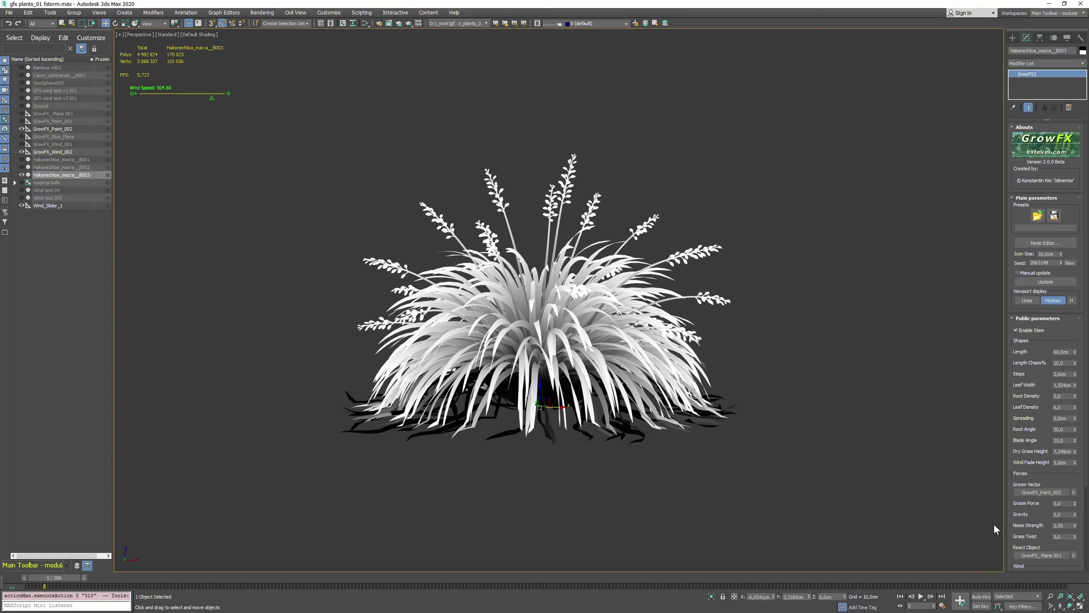
key("Return")
scroll(583, 357, "up", 2)
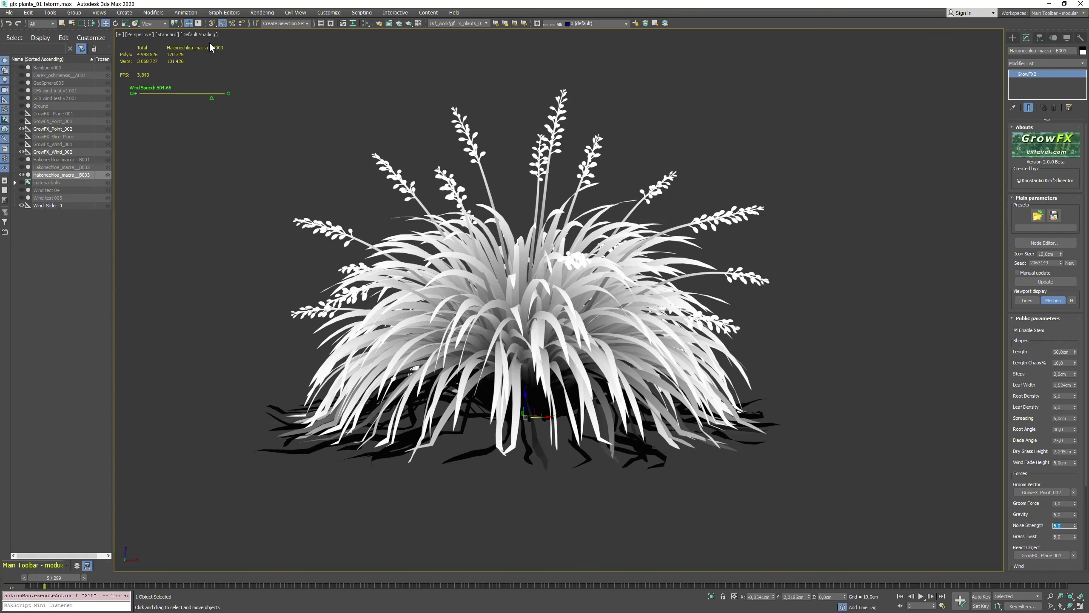
Switch the perspective viewport's shading to Clay and view the plant up close
left_click(206, 34)
left_click(240, 93)
scroll(531, 359, "up", 2)
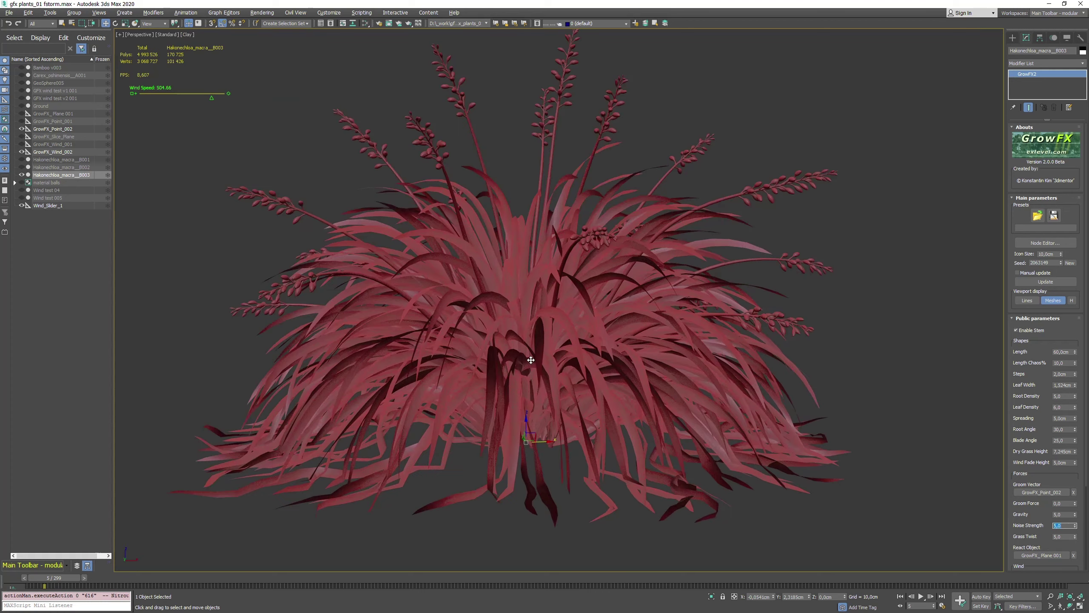
scroll(555, 367, "up", 1)
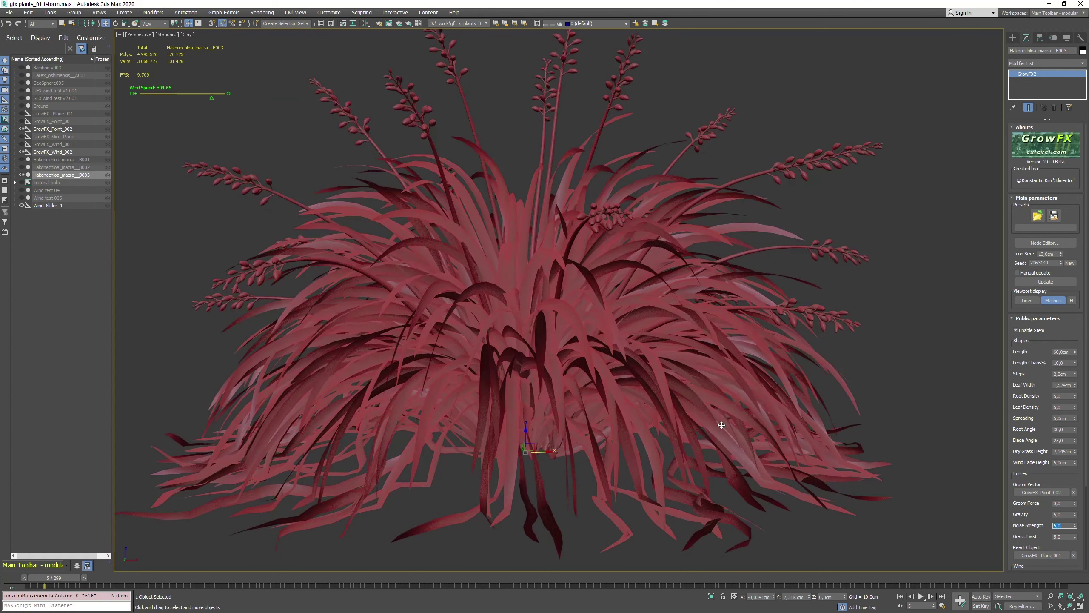
Reset the Grass Twist to zero, try a stronger twist, and restore it to 5
right_click(1075, 537)
left_click_drag(1075, 531, 1035, 201)
type("5")
key("Return")
scroll(791, 296, "down", 3)
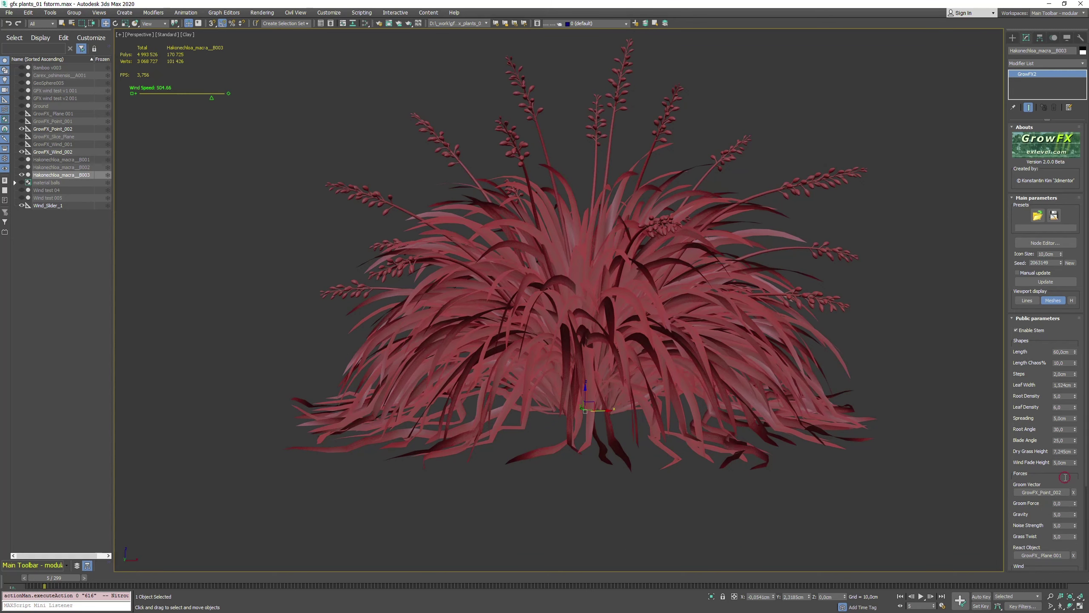
Unhide the GrowFX_Plane 001 helper that serves as the grass's React Object
scroll(1076, 473, "down", 3)
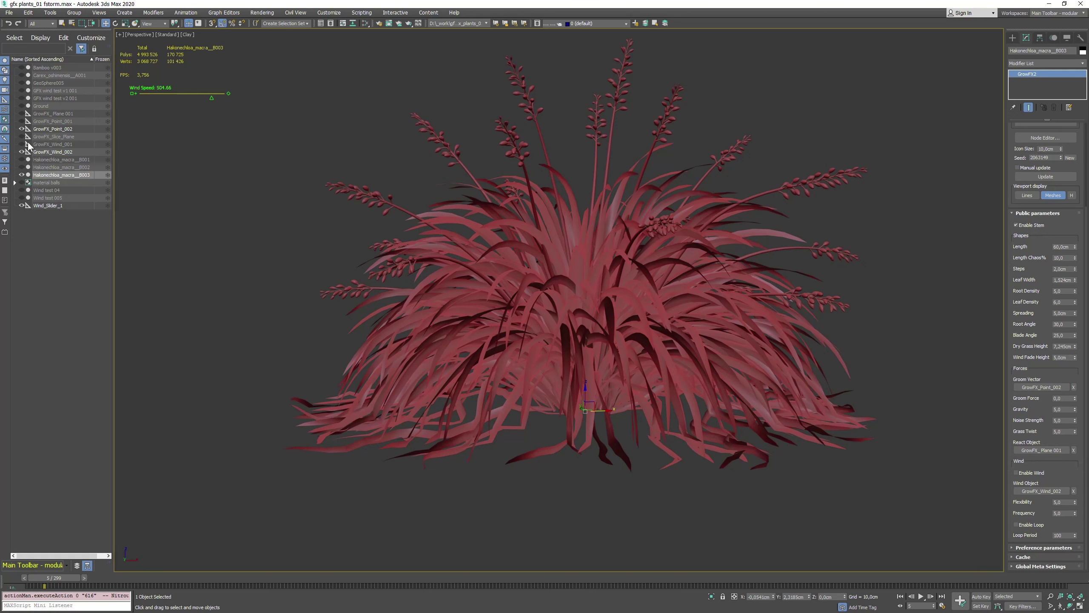
left_click(21, 114)
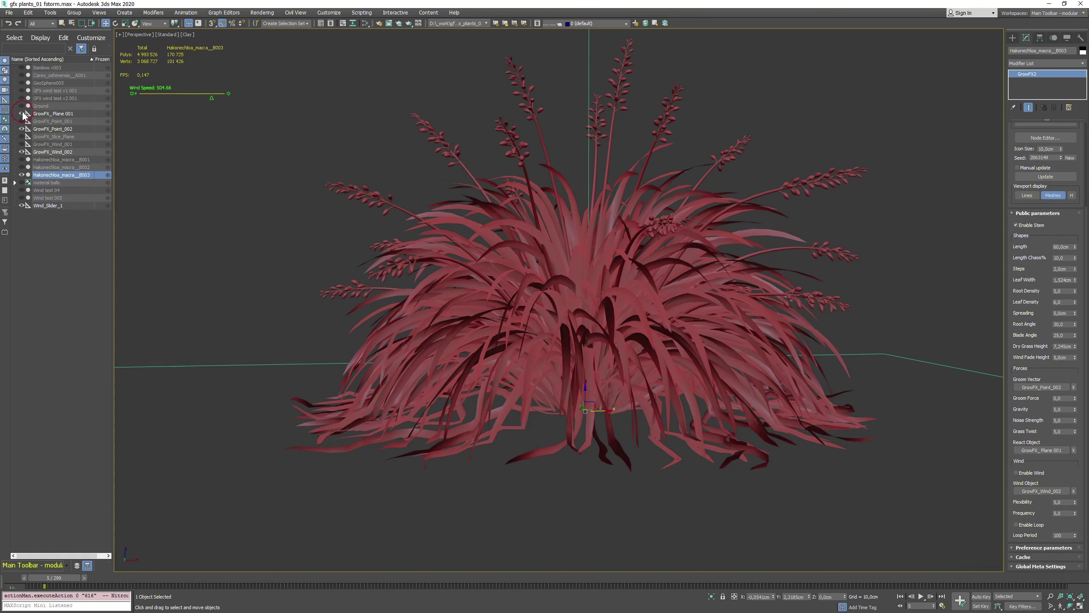
scroll(568, 256, "down", 3)
scroll(588, 228, "up", 3)
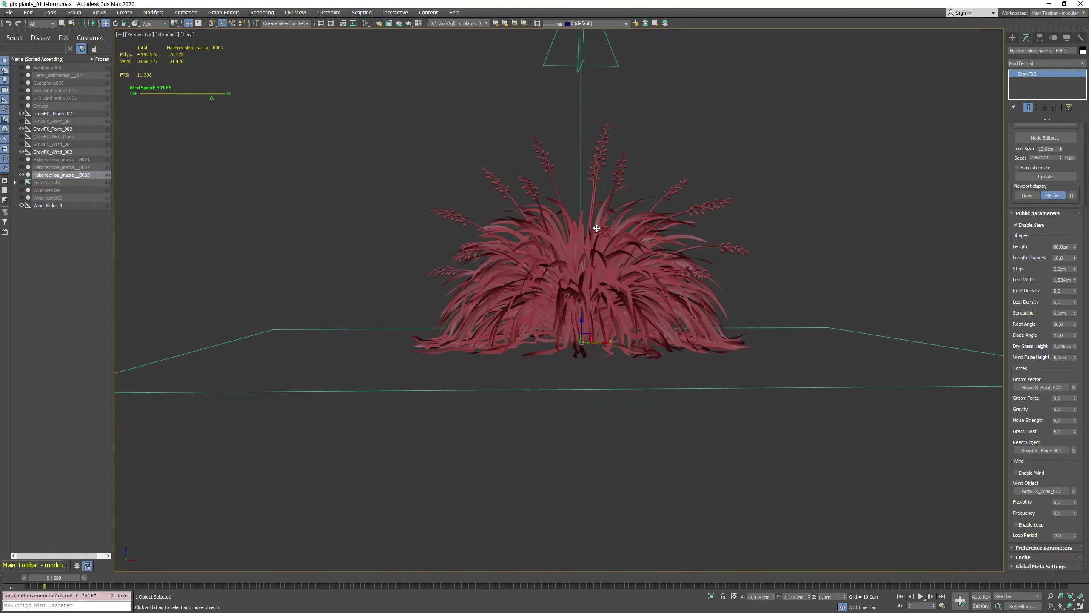
Switch the perspective viewport's shading to Default Shading
middle_click_drag(597, 229, 579, 245, "alt")
scroll(579, 245, "up", 3)
scroll(579, 245, "down", 3)
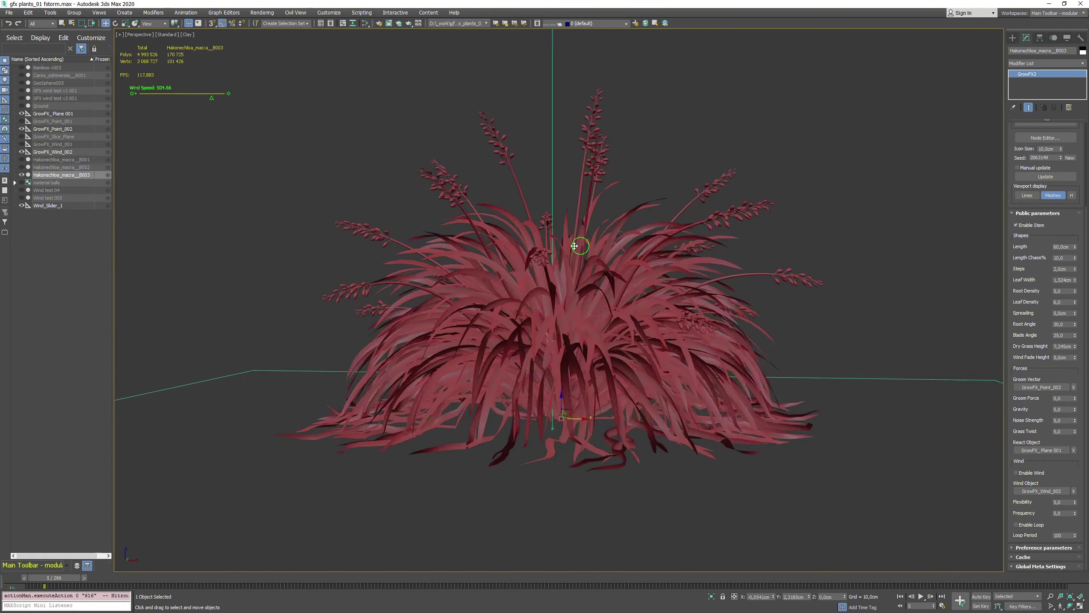
left_click(187, 35)
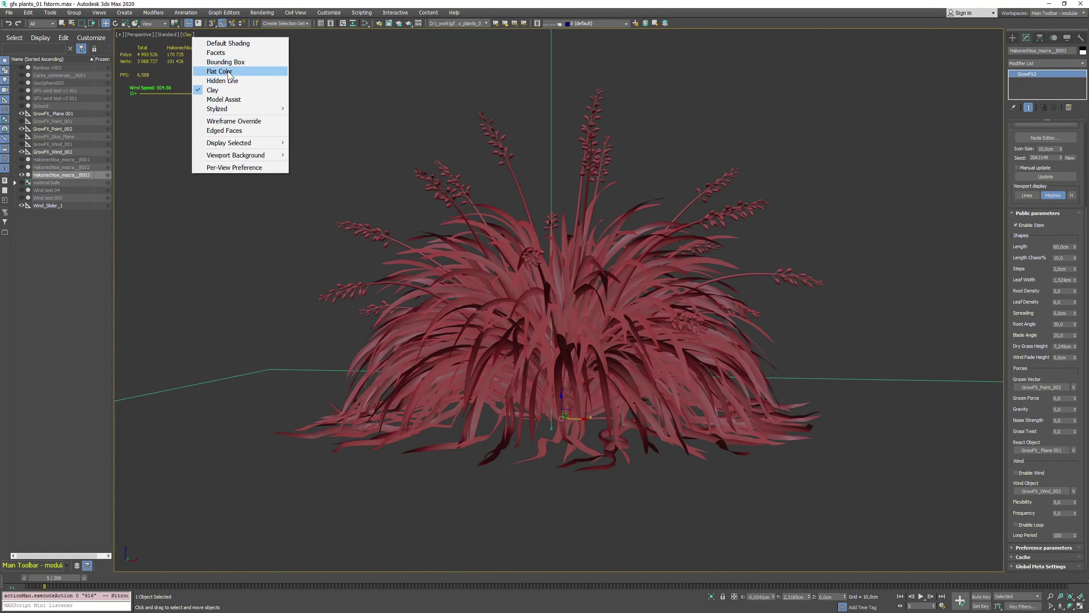
left_click(219, 45)
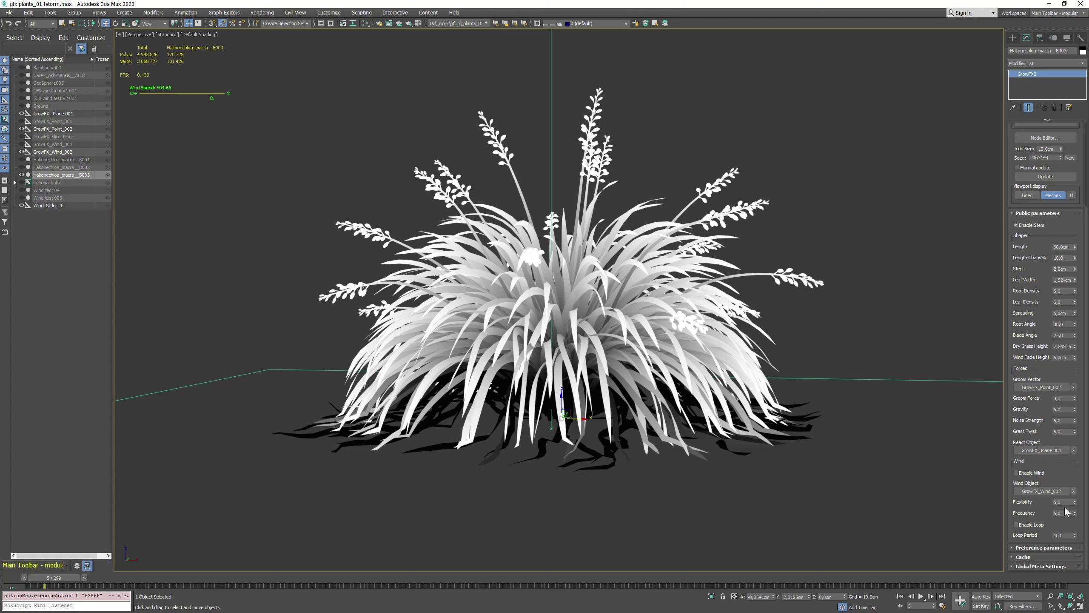
middle_click_drag(710, 262, 710, 280)
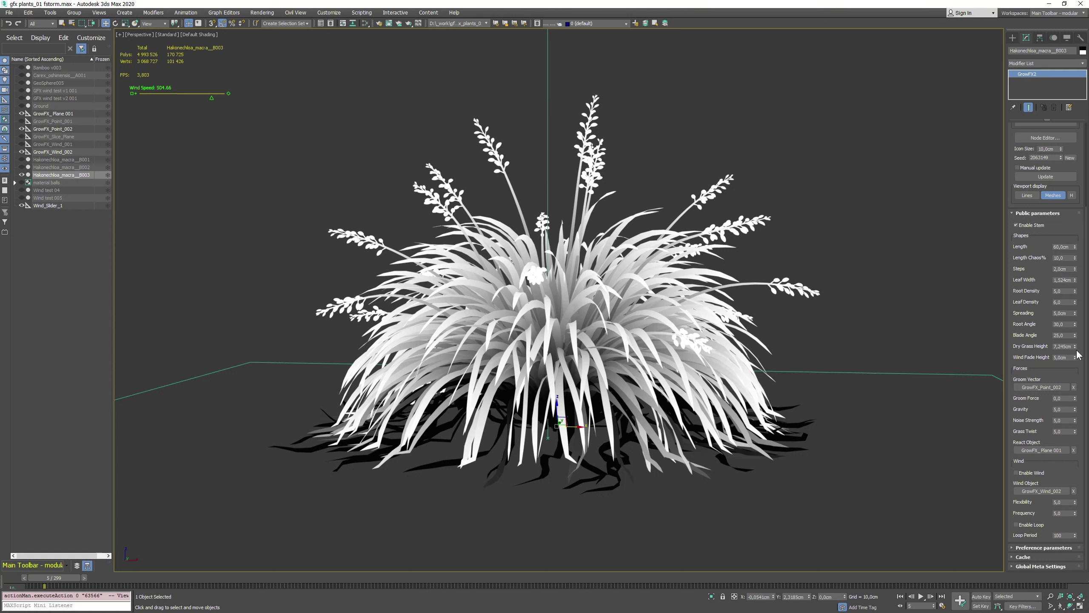
Set the grass's Spreading to 4 cm and its Root Density to 3
left_click_drag(1075, 315, 6, 336)
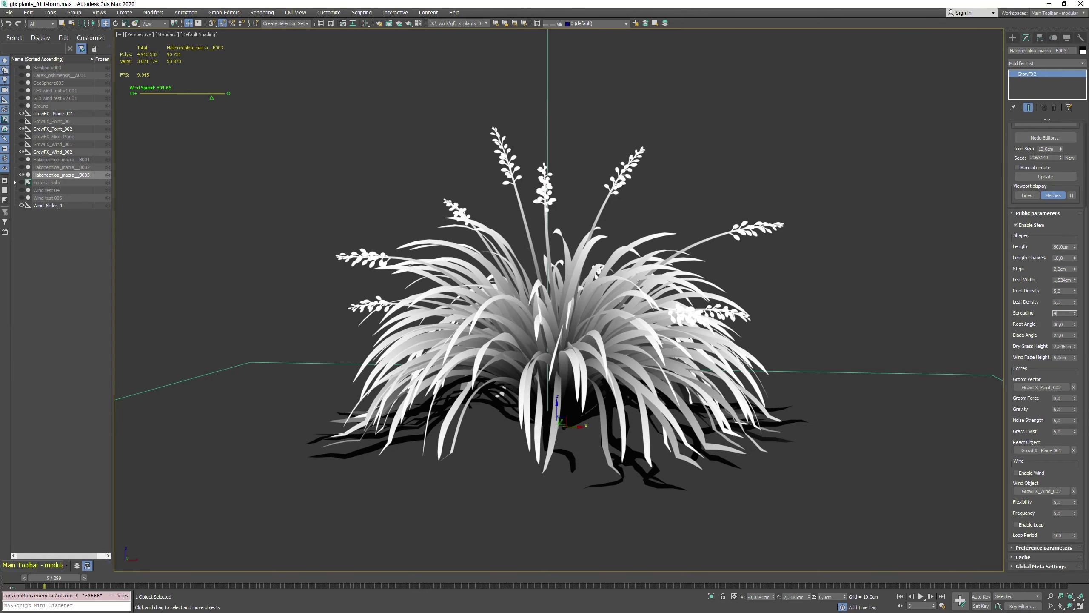
key("Return")
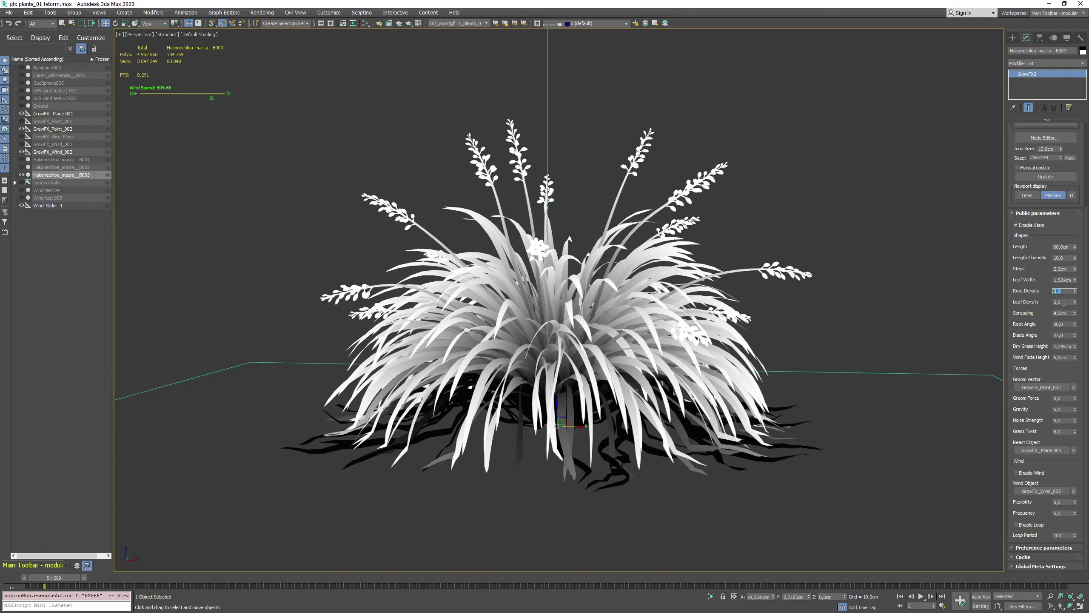
type("3")
Try a Leaf Density of 4 and restore it to 6
left_click(1064, 302)
middle_click_drag(628, 312, 483, 330, "alt")
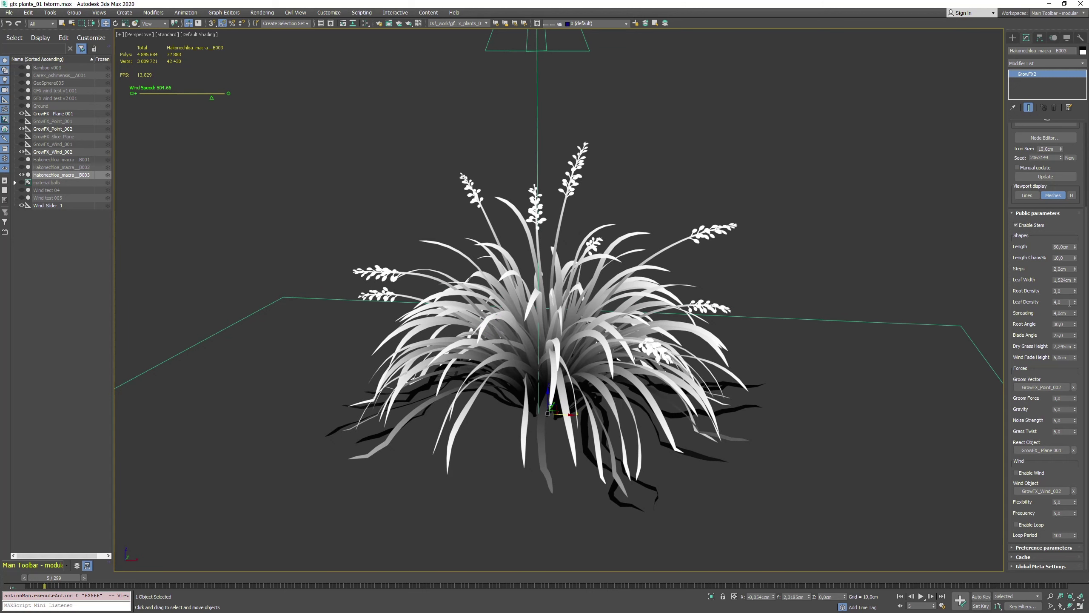
key("Return")
Enable wind for the grass, and clear and re-pick GrowFX_Wind_002 as its Wind Object
mouse_move(570, 323)
middle_mouse_down("alt")
mouse_move(538, 308)
mouse_move(567, 314)
middle_mouse_up("alt")
scroll(782, 328, "up", 4)
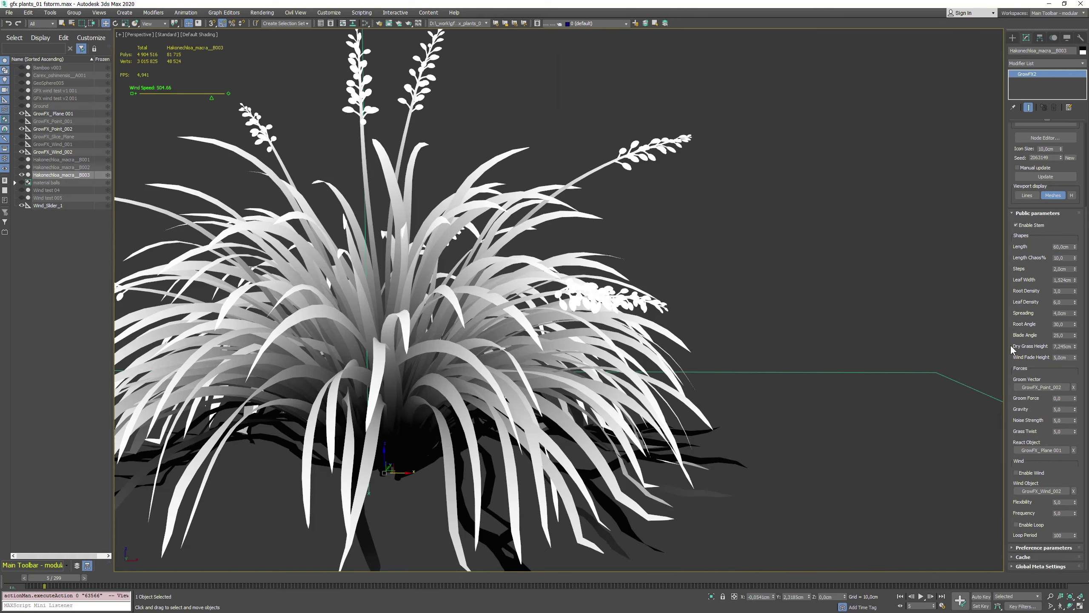
scroll(458, 276, "down", 4)
middle_click_drag(454, 271, 553, 296)
scroll(704, 356, "up", 4)
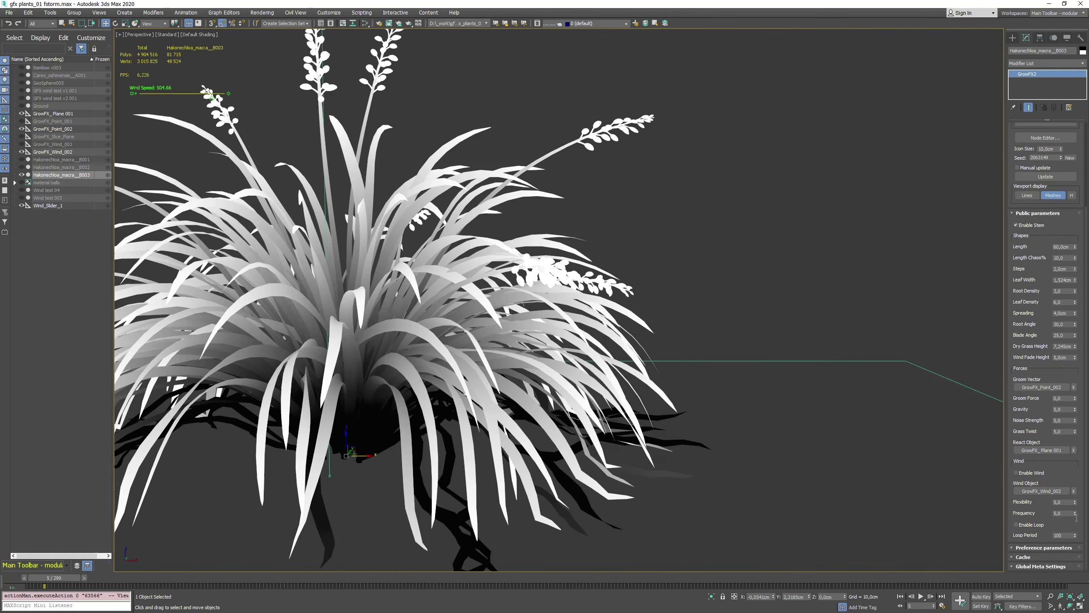
scroll(708, 436, "down", 6)
scroll(653, 421, "up", 4)
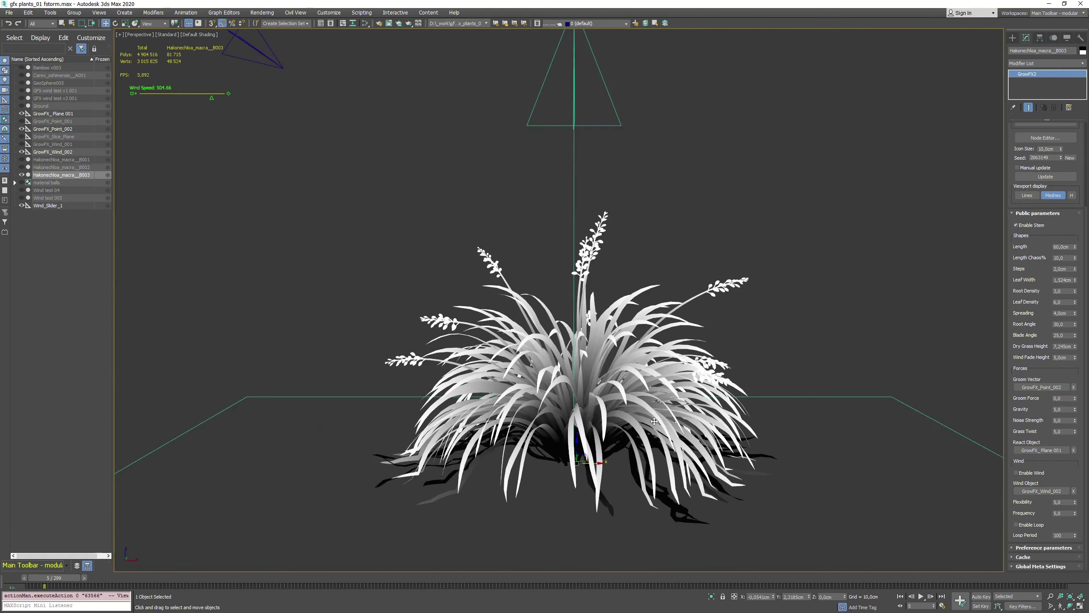
left_click(1029, 473)
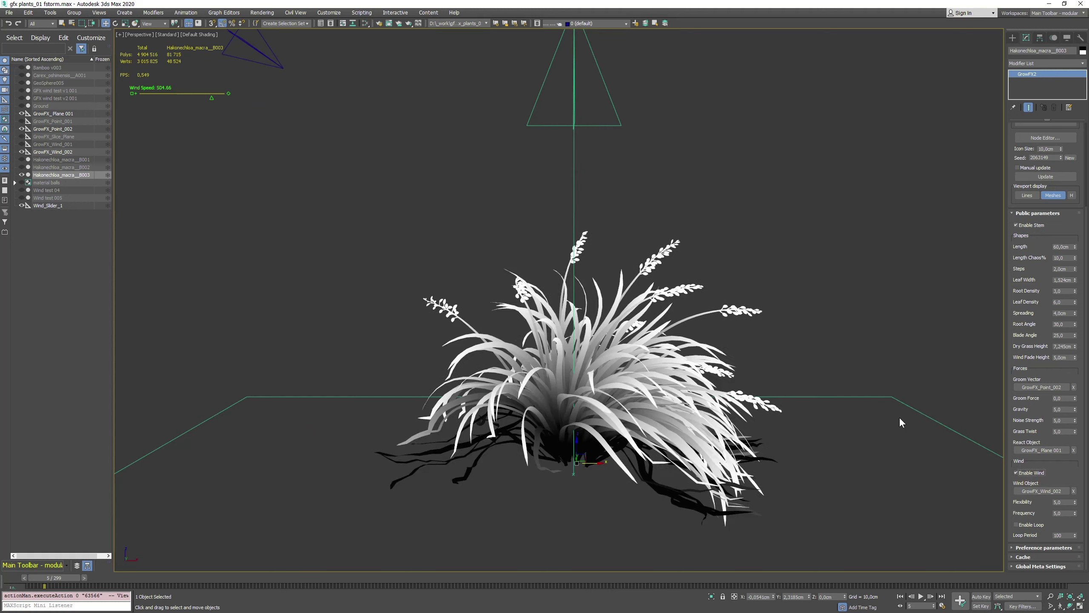
middle_click_drag(545, 329, 539, 299)
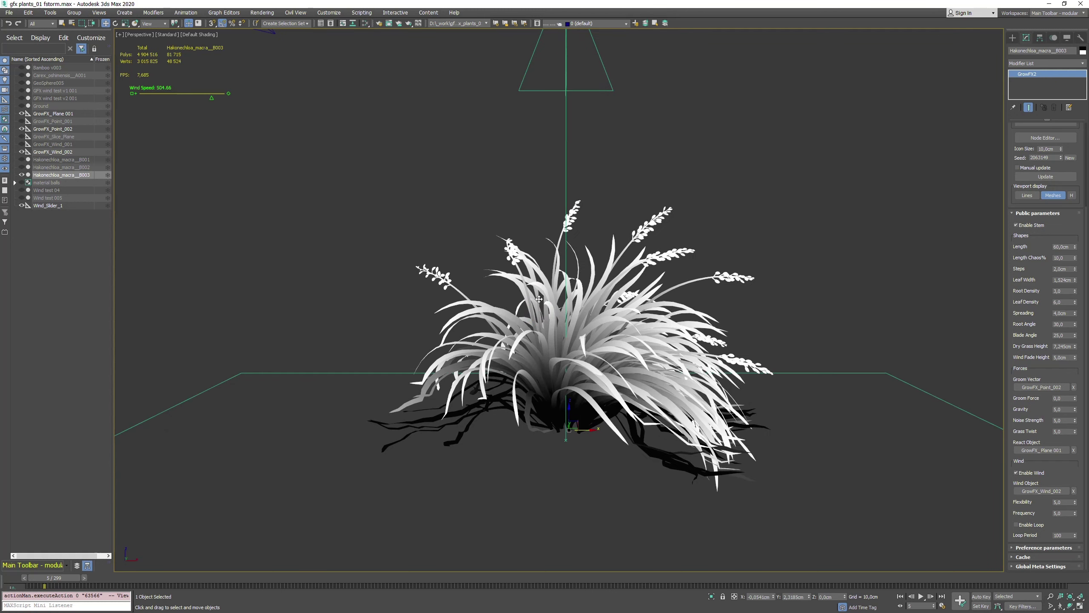
left_click(1073, 492)
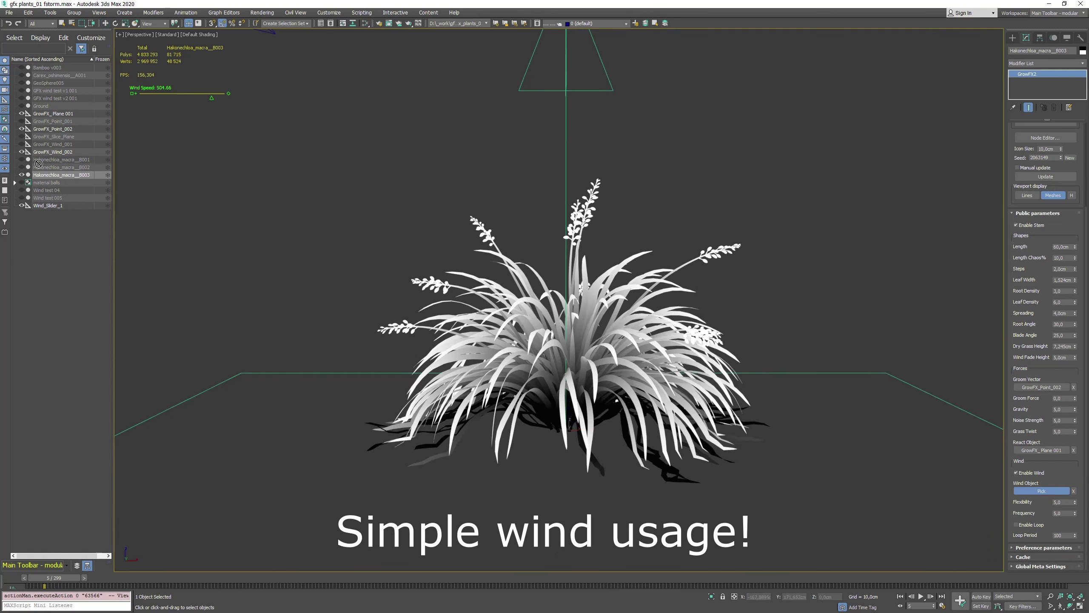
left_click(60, 151)
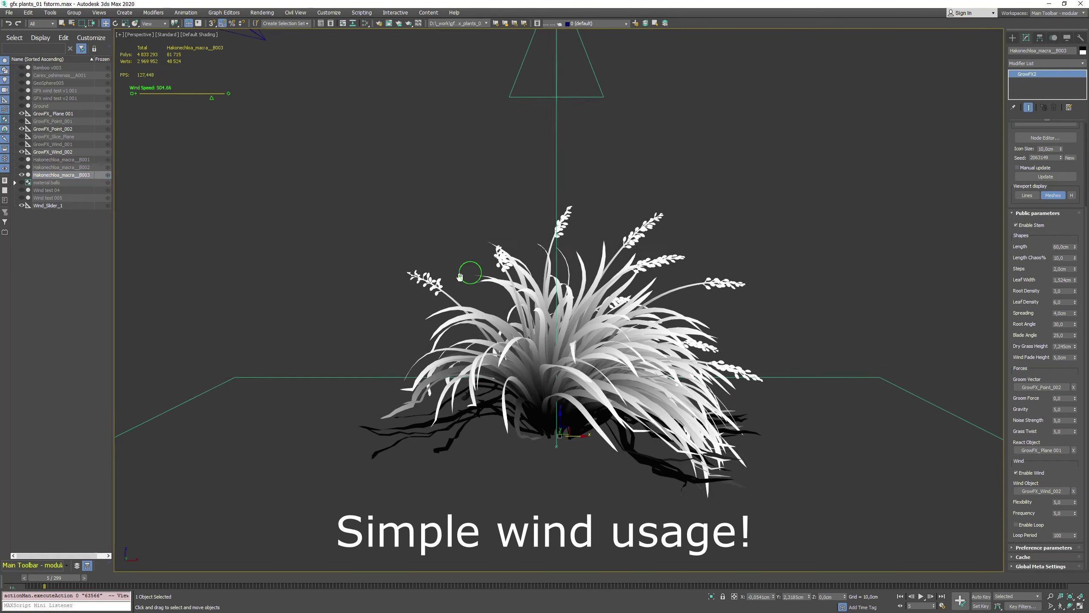
Play the wind animation and try Wind Speed values of about 90.66 and about 279.66
scroll(561, 345, "up", 2)
key("slash")
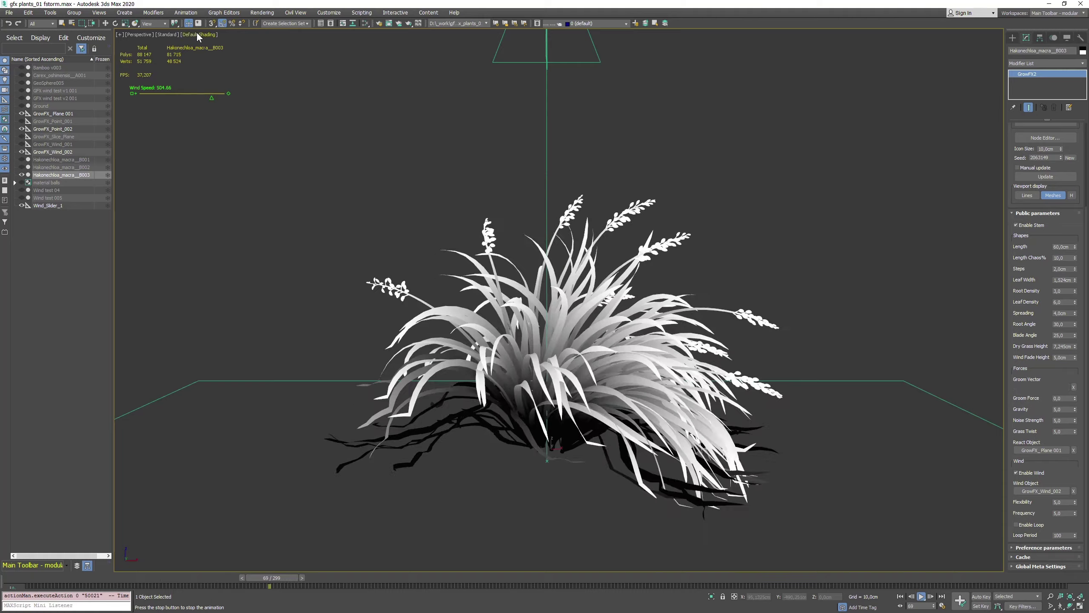
key("slash")
left_click_drag(211, 99, 153, 97)
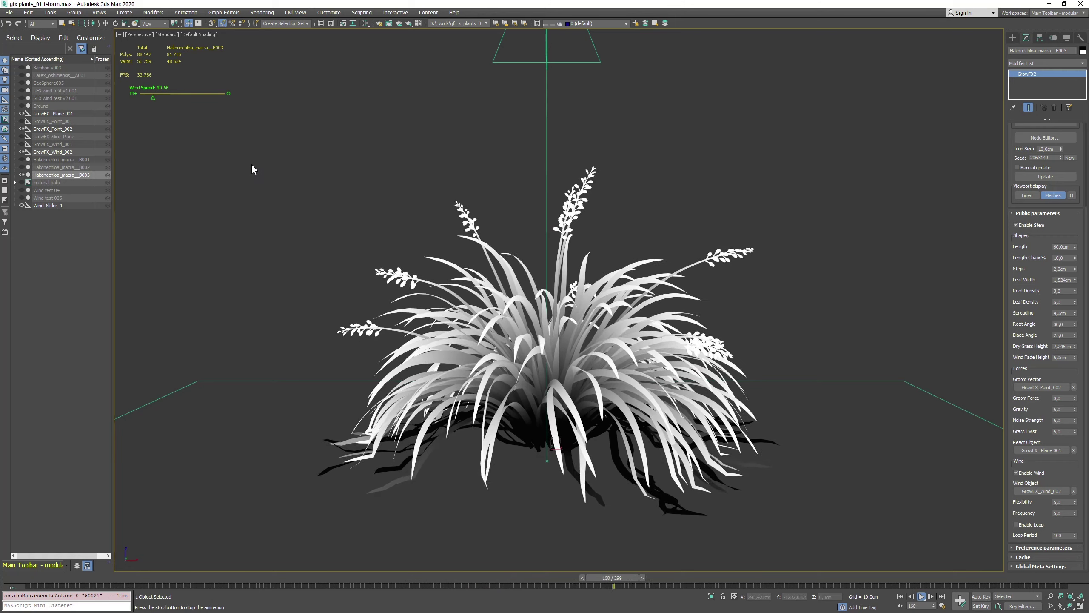
key("slash")
left_click_drag(153, 98, 210, 109)
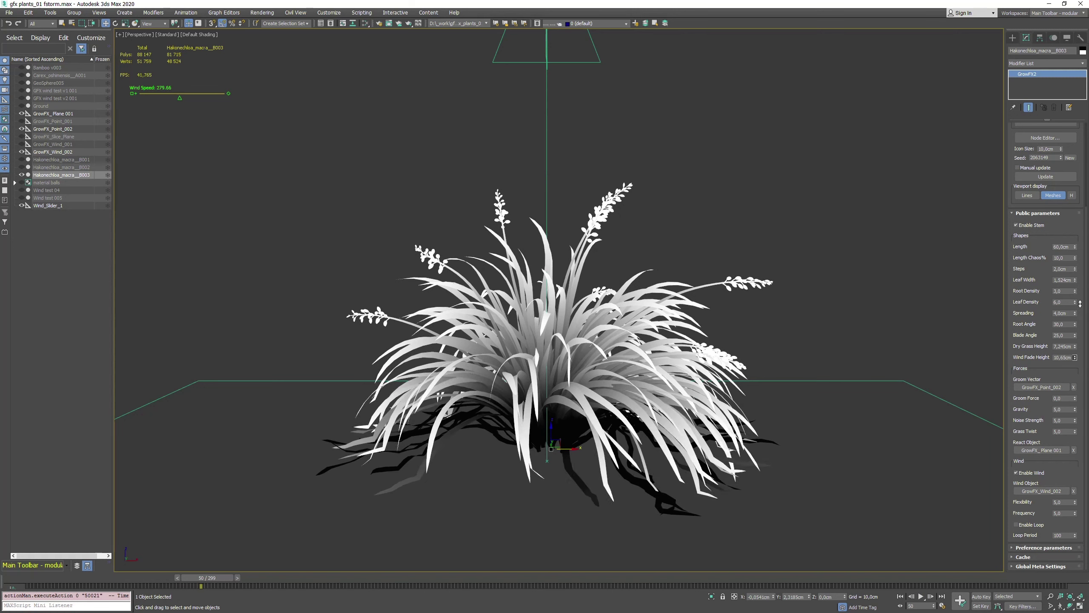
Preview the wind animation with larger Wind Fade Height values, including about 14.95 cm and 26.9 cm
key("slash")
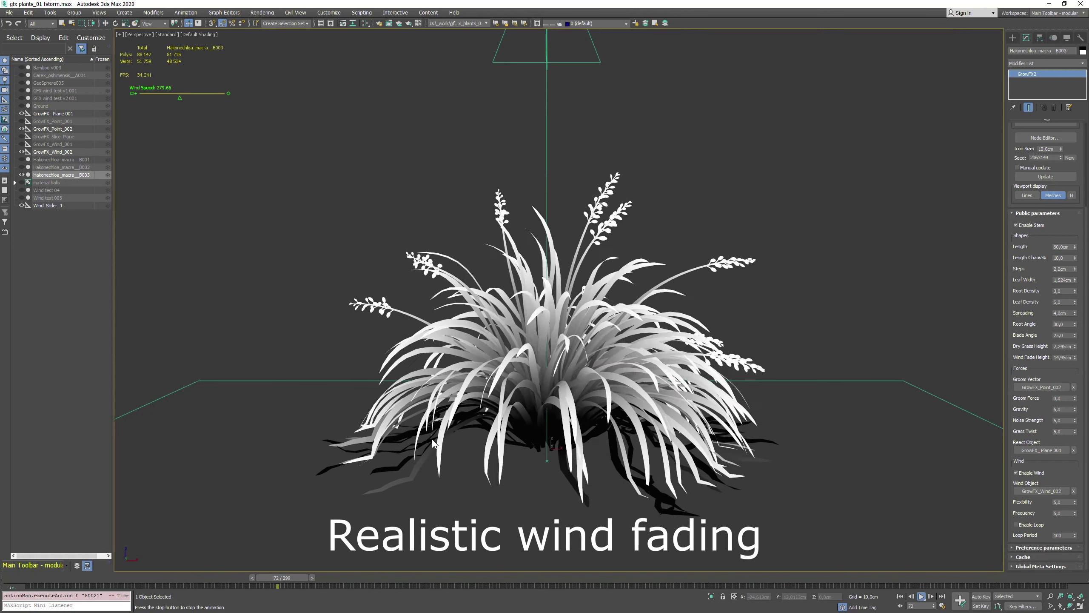
key("slash")
key("w")
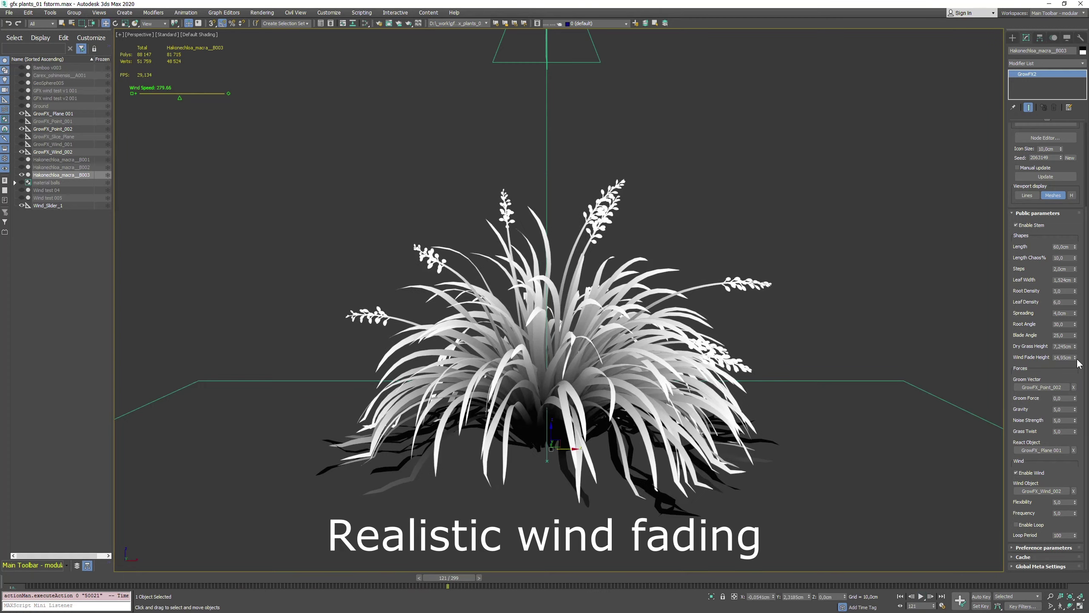
left_click_drag(1075, 358, 1076, 292)
key("slash")
key("slash")
key("slash")
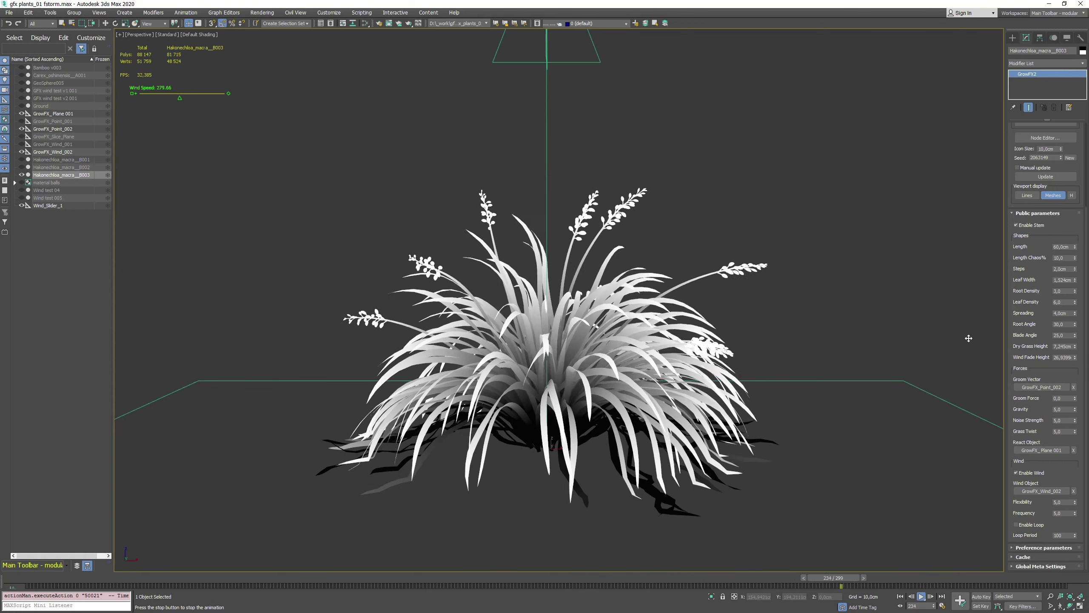
key("slash")
left_click_drag(1075, 358, 1075, 351)
key("slash")
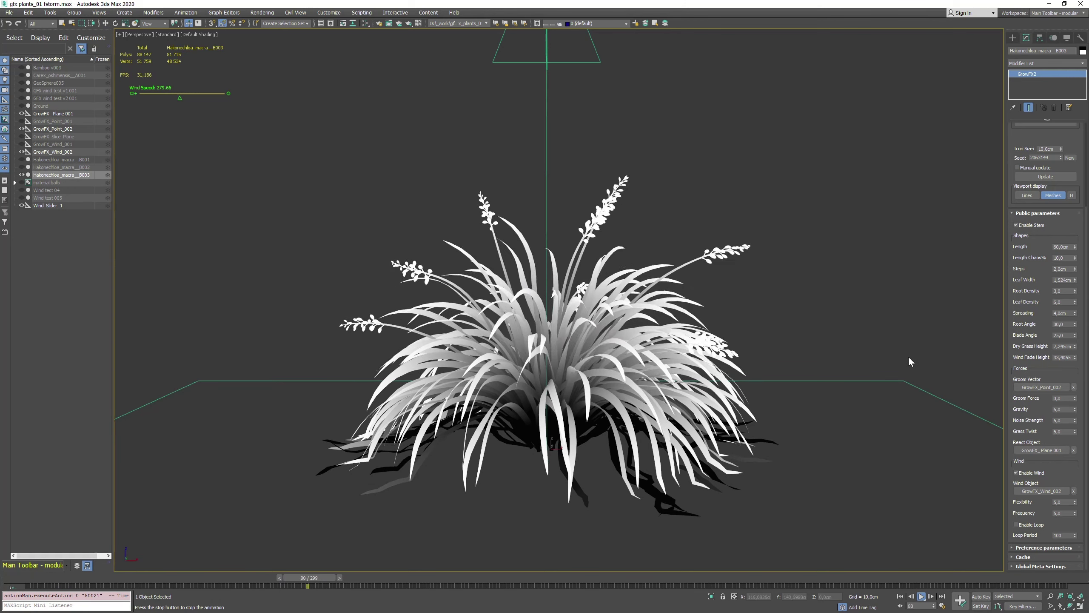
Set the Wind Fade Height to about 15.7 cm and play the animation
key("slash")
left_click_drag(1075, 357, 1079, 379)
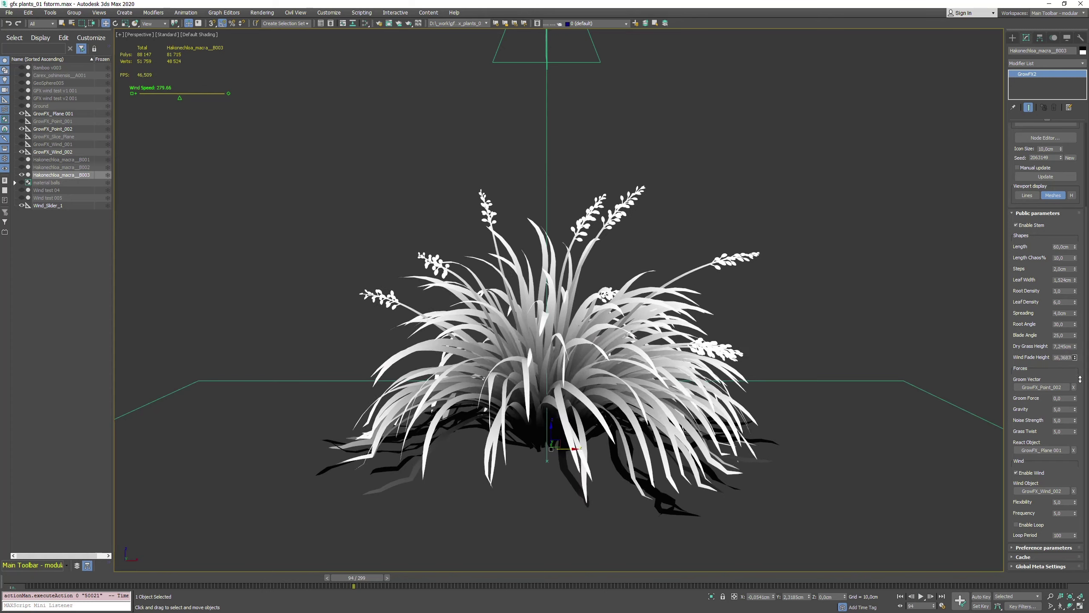
key("/")
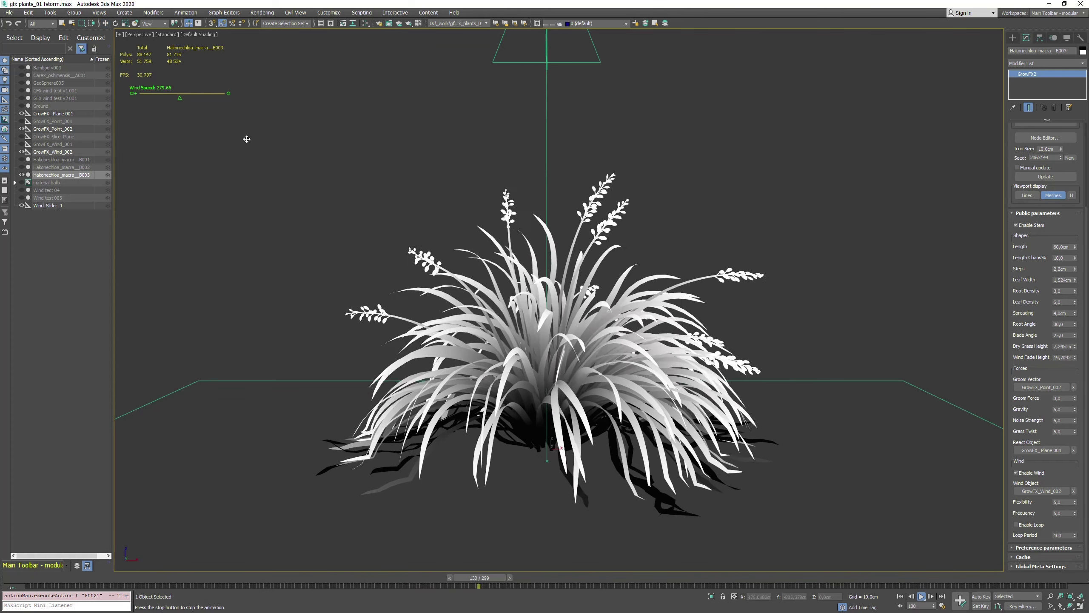
Raise the Wind Speed to about 597.66 to preview strong wind, and stop the playback
left_click_drag(180, 100, 225, 99)
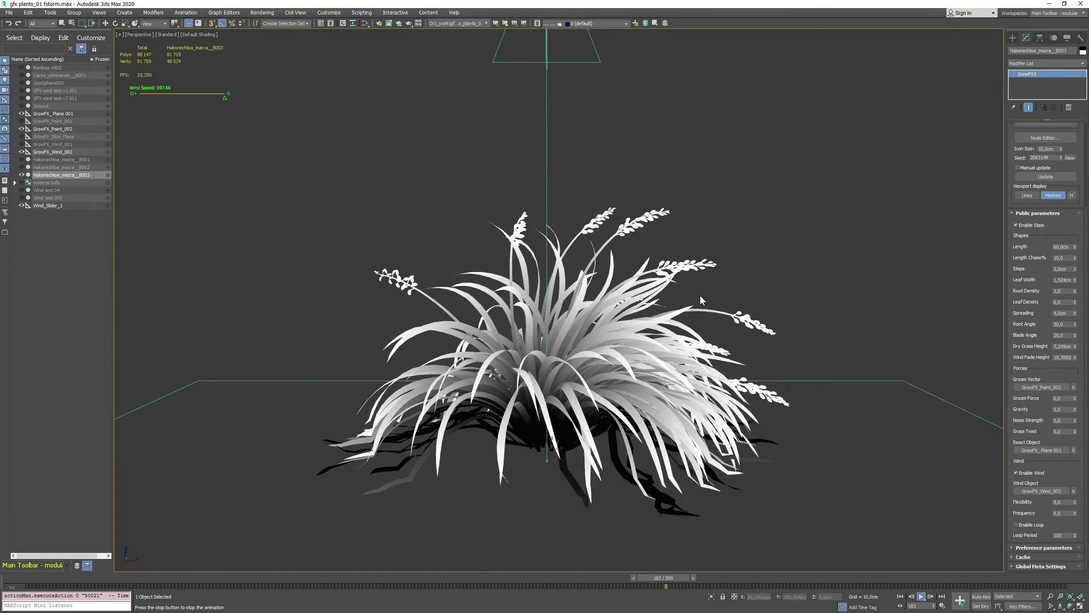
key("/")
key("w")
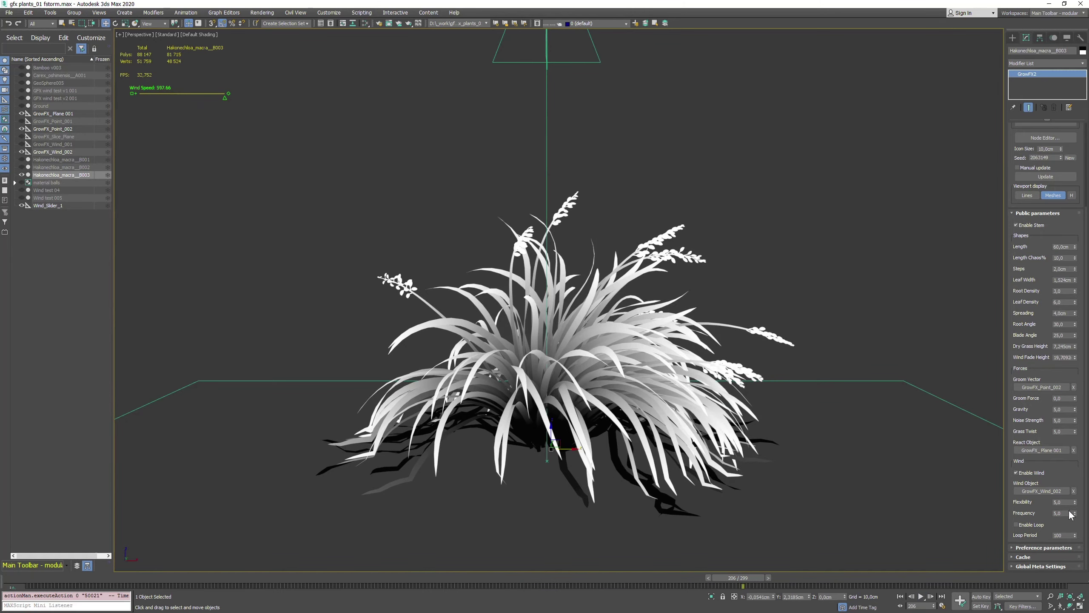
Try a wind Flexibility of about 3.35 and a Frequency of about 2.45, previewing each in the animation
left_click_drag(1075, 502, 1083, 515)
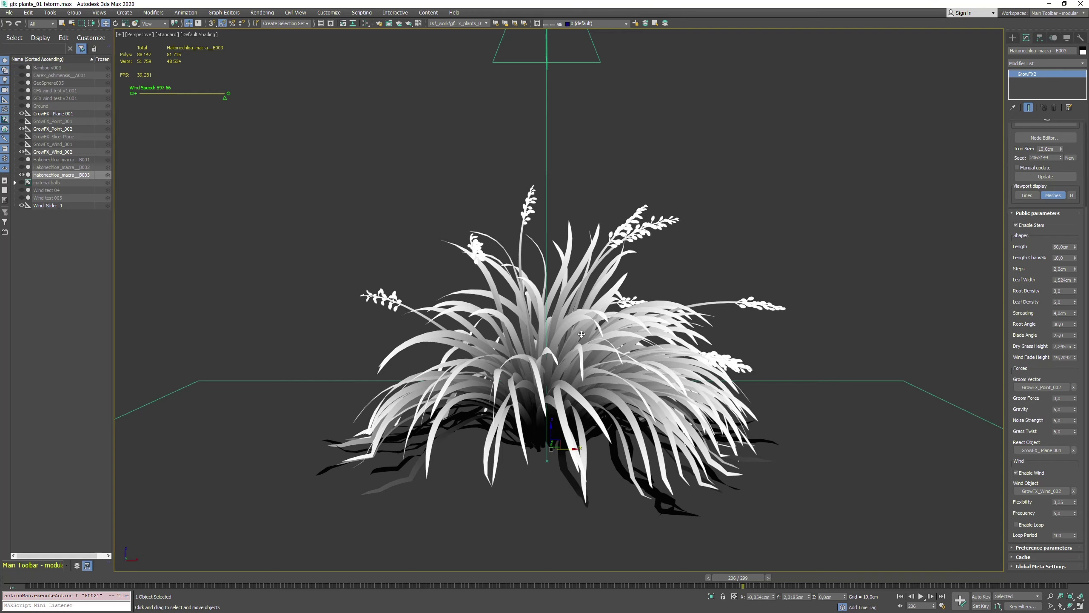
key("/")
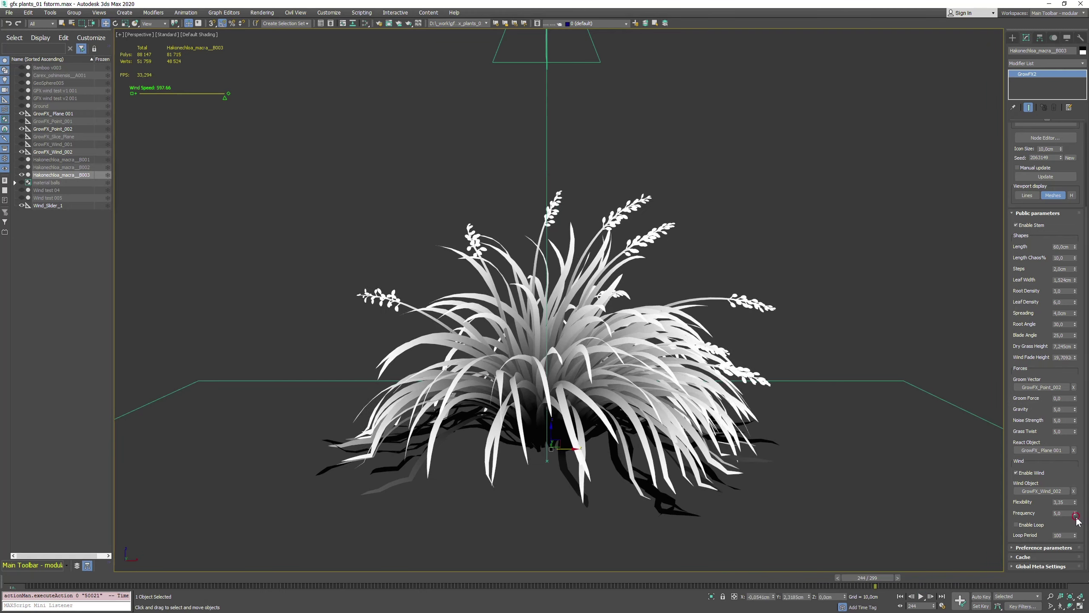
left_click_drag(1075, 515, 1077, 526)
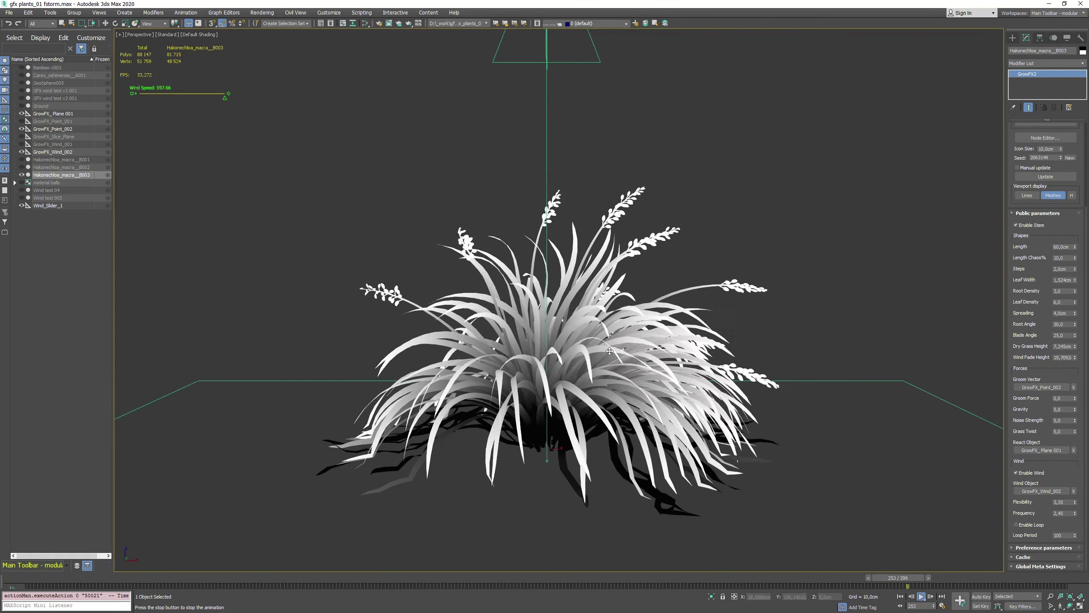
key("/")
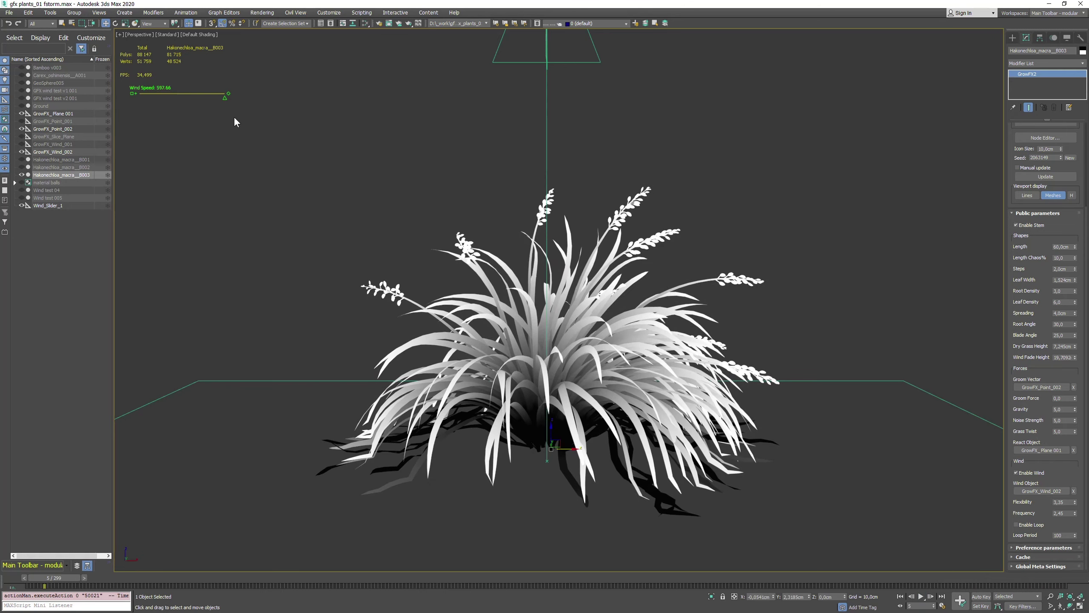
Lower the Wind Speed to about 225.66 and preview the animation with a wind Frequency of about 4.48
left_click_drag(226, 99, 171, 97)
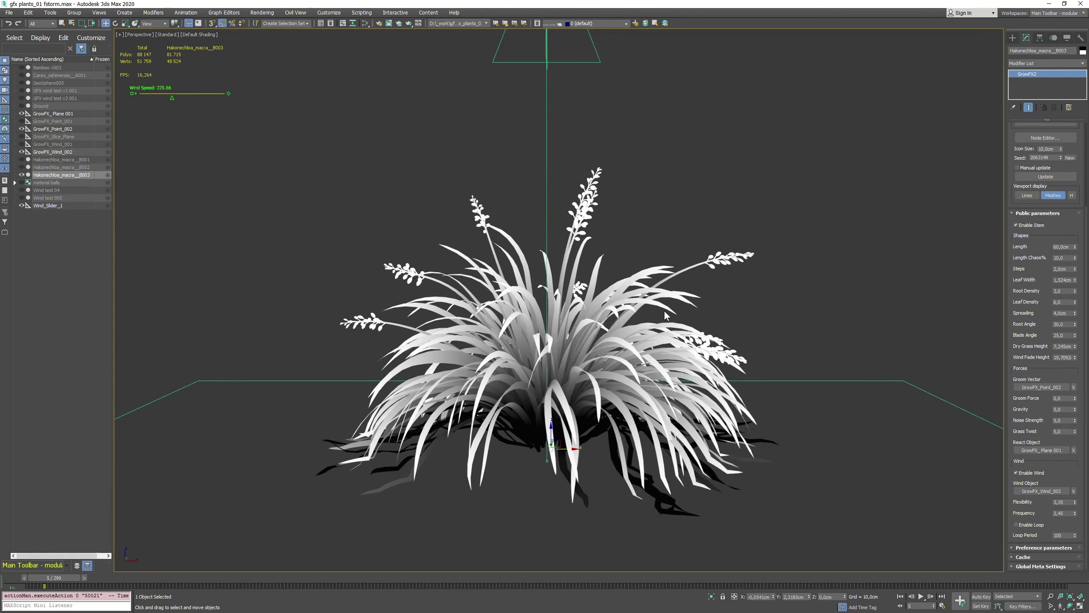
key("/")
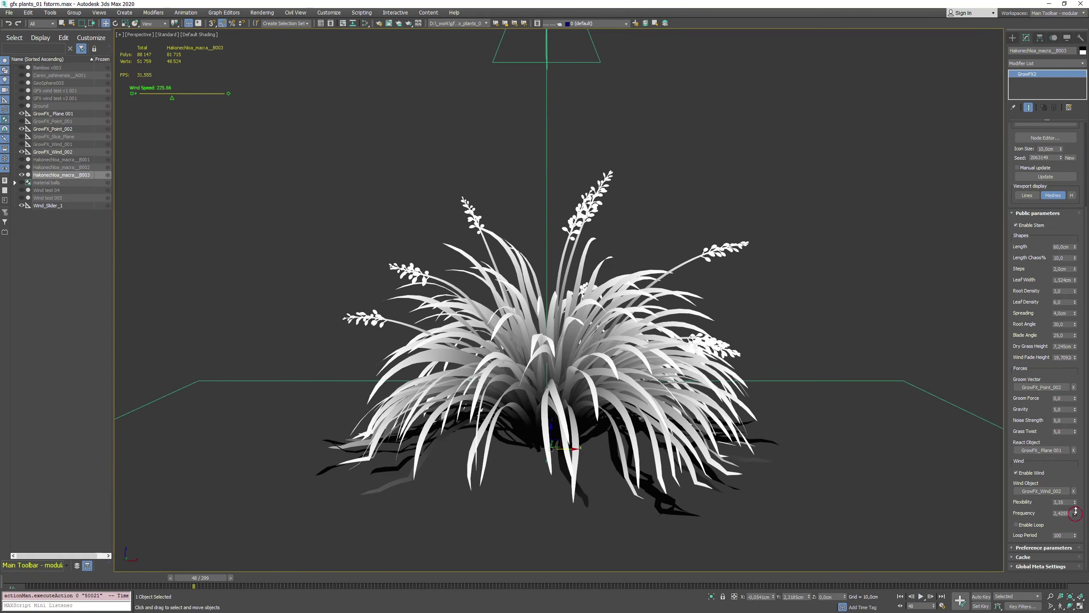
left_click_drag(1075, 514, 1076, 487)
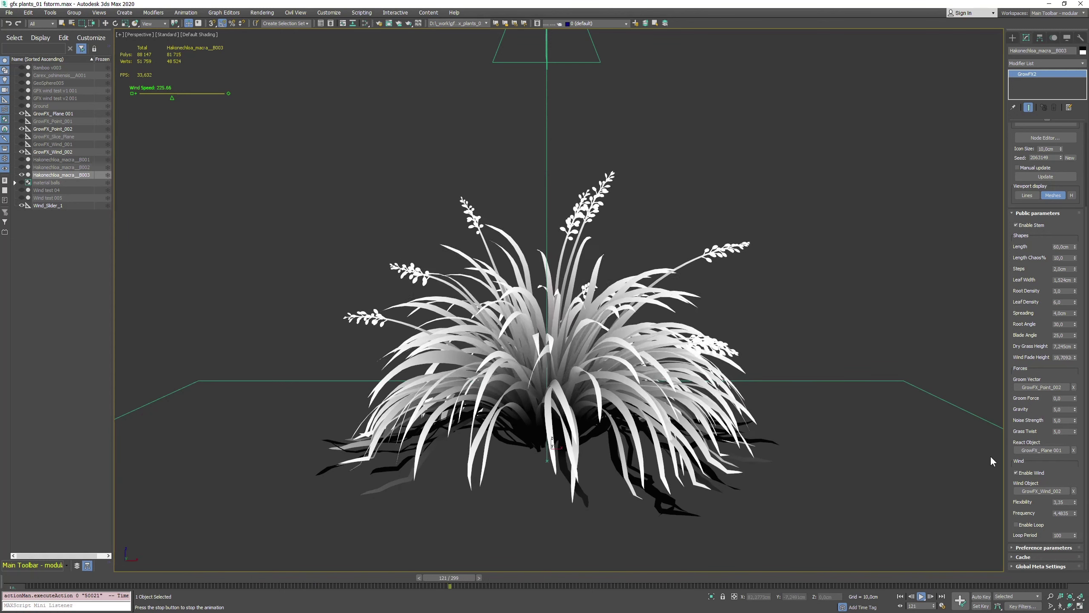
key("/")
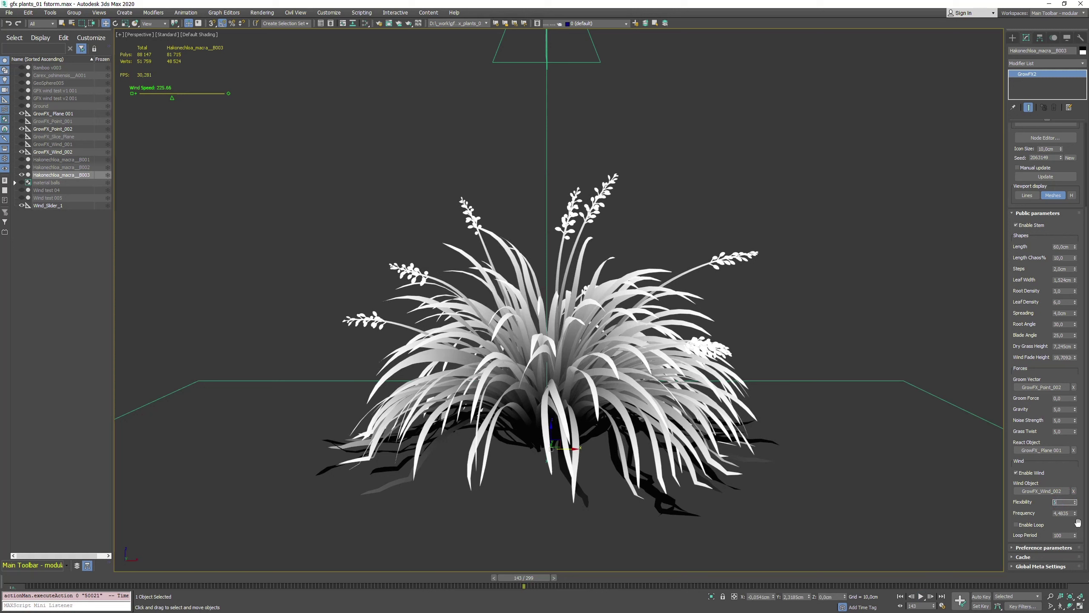
Set both the wind Flexibility and Frequency to 5 and play the animation
key("Return")
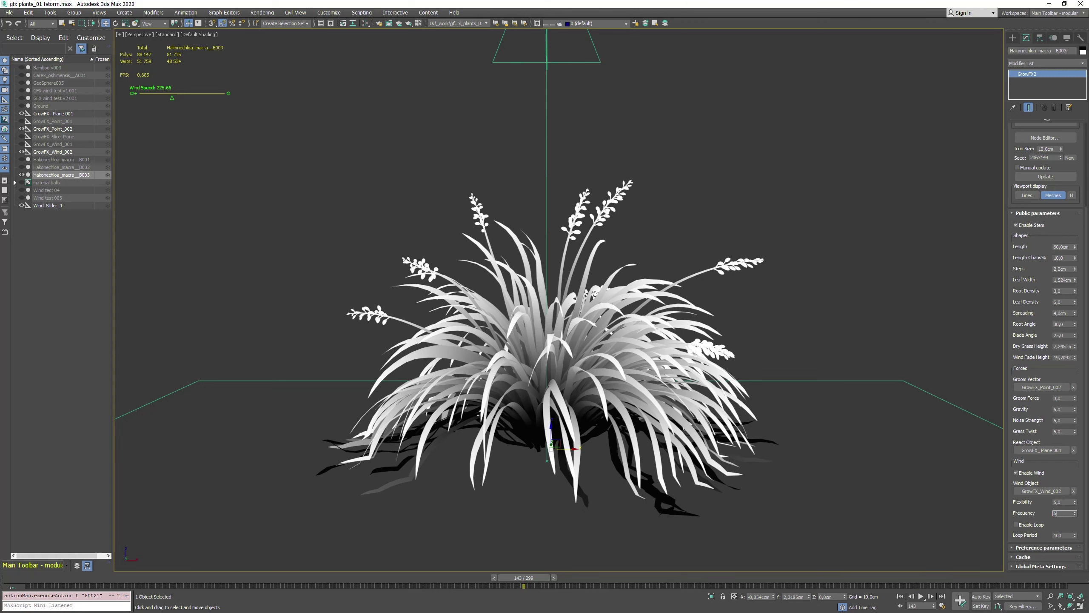
type("5")
key("Return")
key("/")
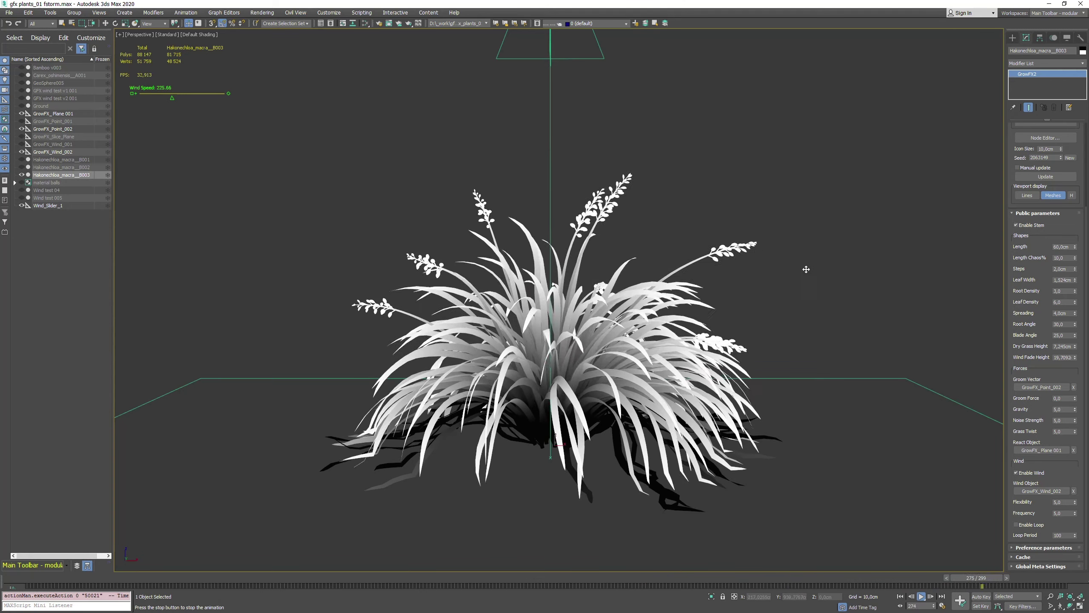
Set the Leaf Width to 1.0 cm, enable the wind loop with a 100-frame Loop Period, and preview the looping animation
key("/")
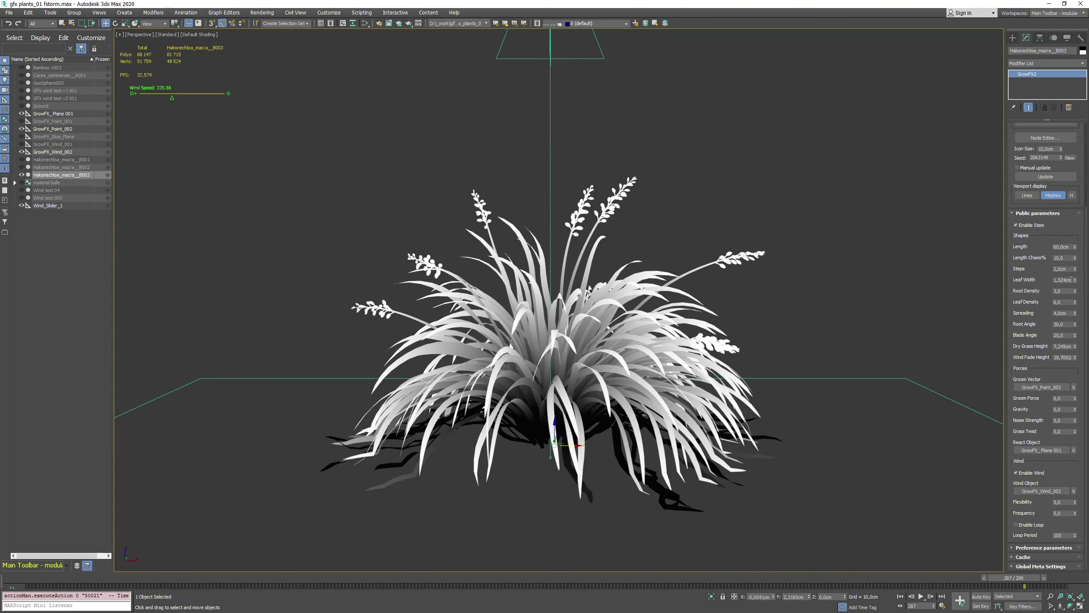
key("/")
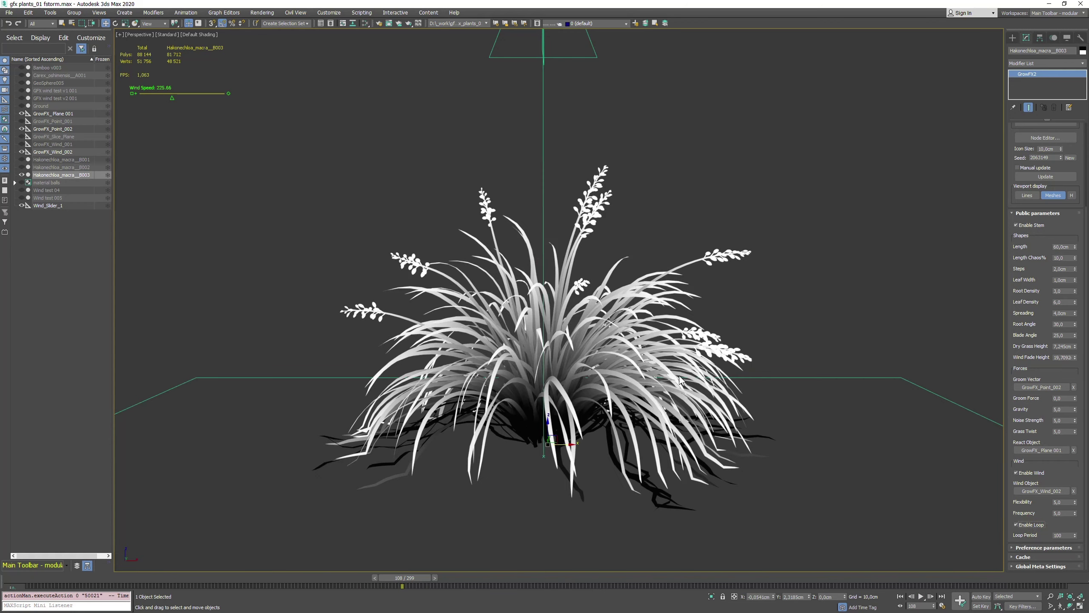
key("/")
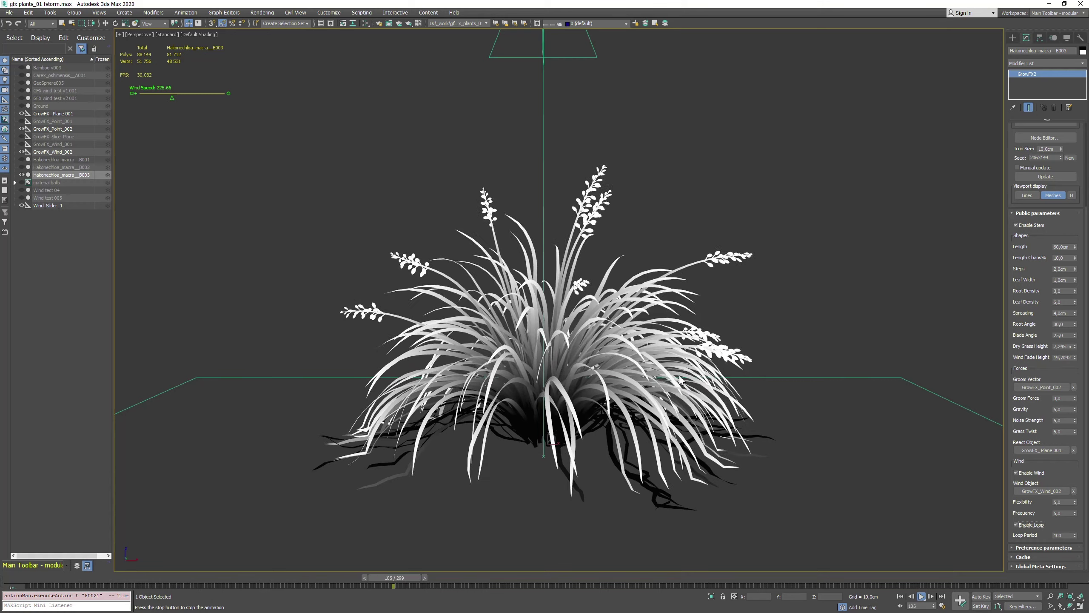
key("slash")
Try a Wind Speed of about 471.66 and a wind Flexibility of 3.5, previewing each in the animation
left_click_drag(173, 99, 206, 98)
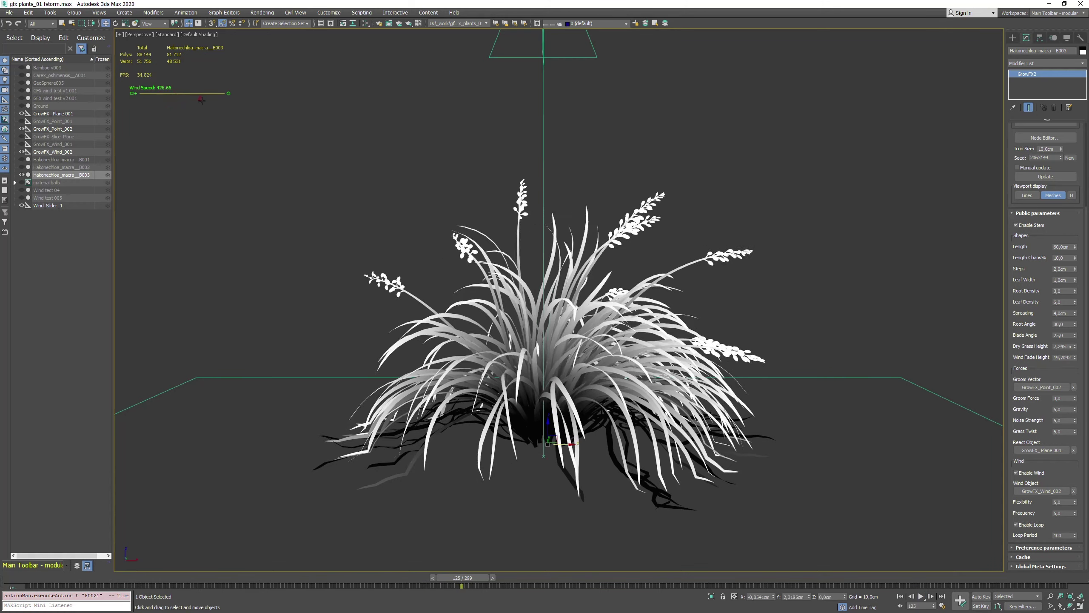
key("/")
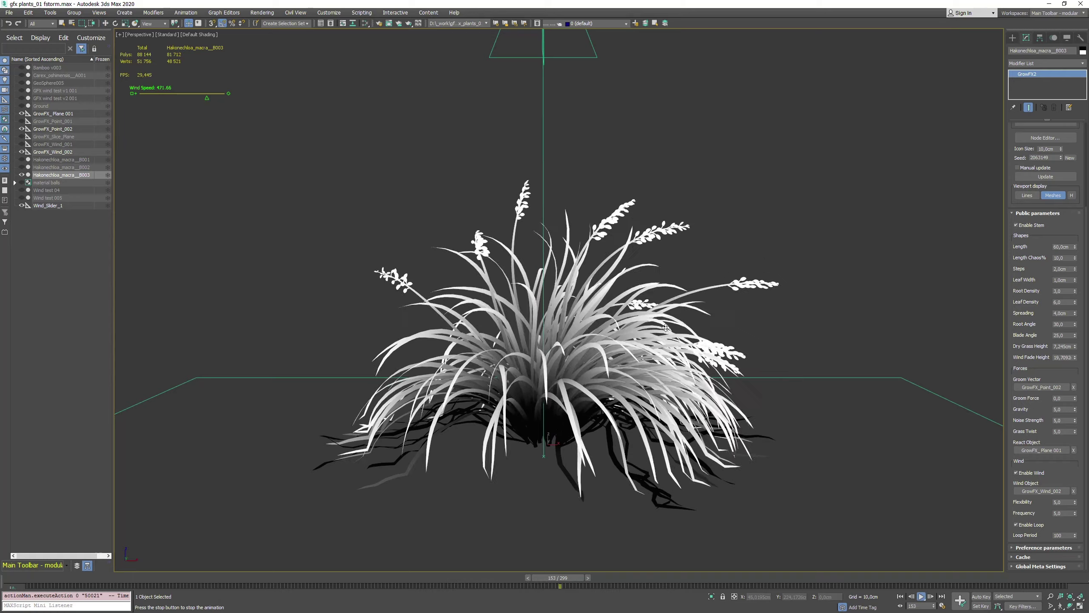
key("/")
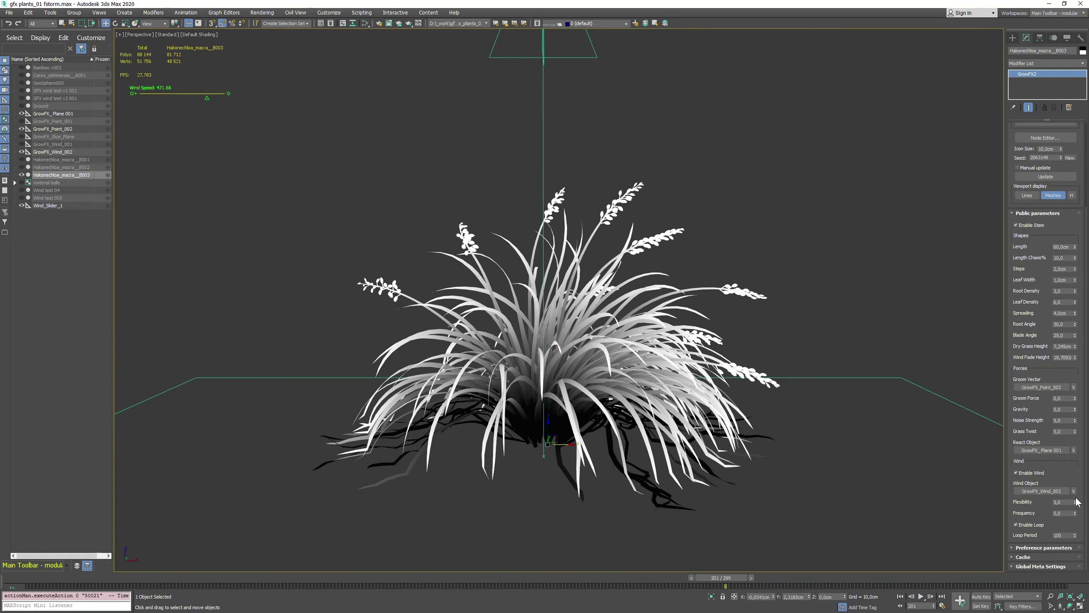
left_click_drag(1075, 502, 3, 510)
key("/")
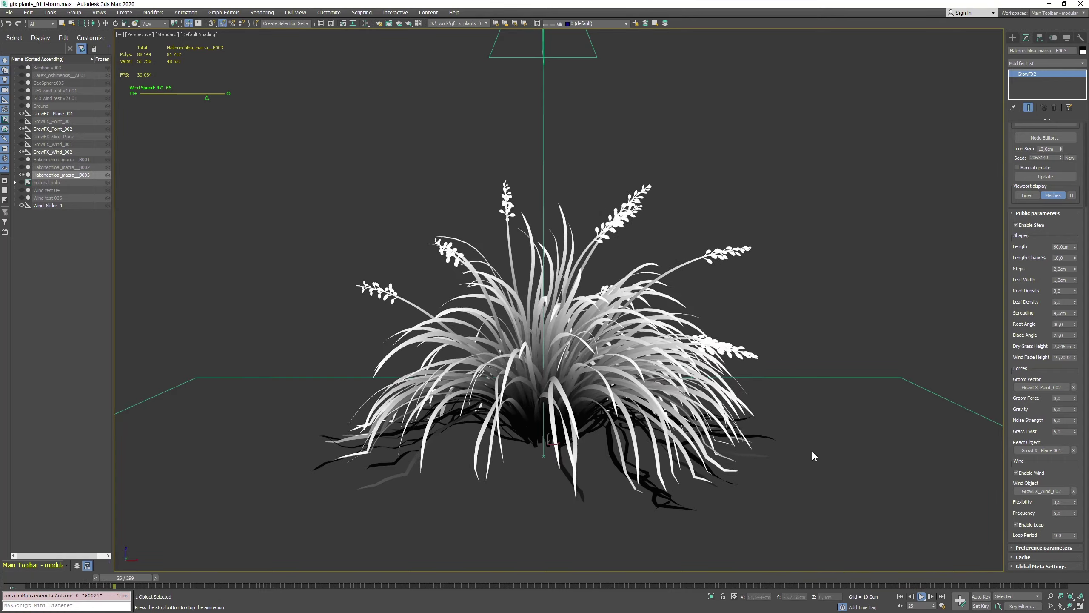
Turn off the wind loop and preview the animation with a wind Frequency of about 1.1
left_click(1022, 524)
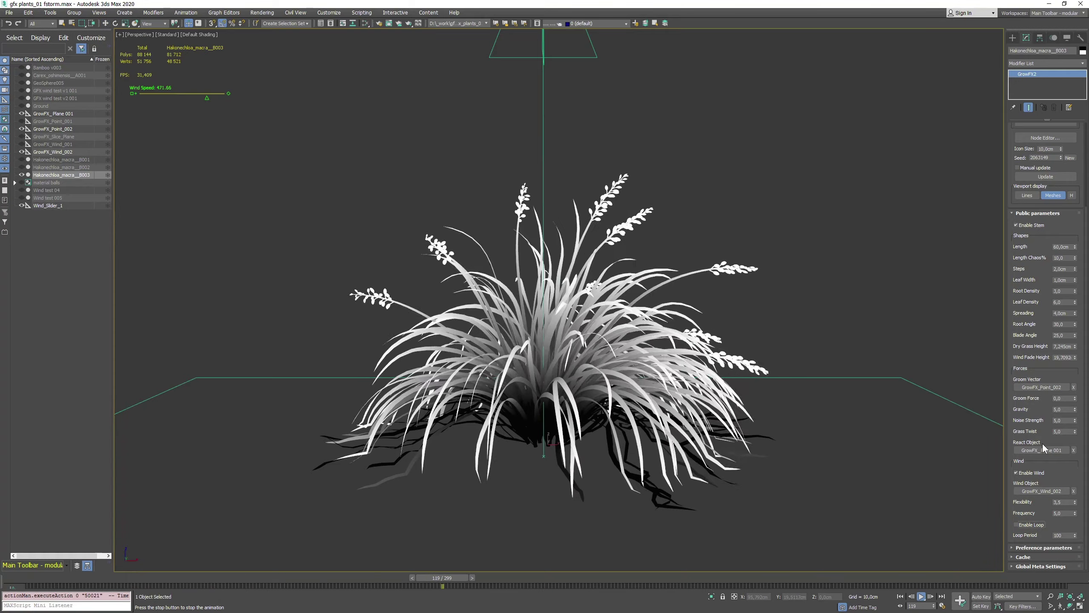
left_click_drag(1075, 514, 1077, 533)
key("slash")
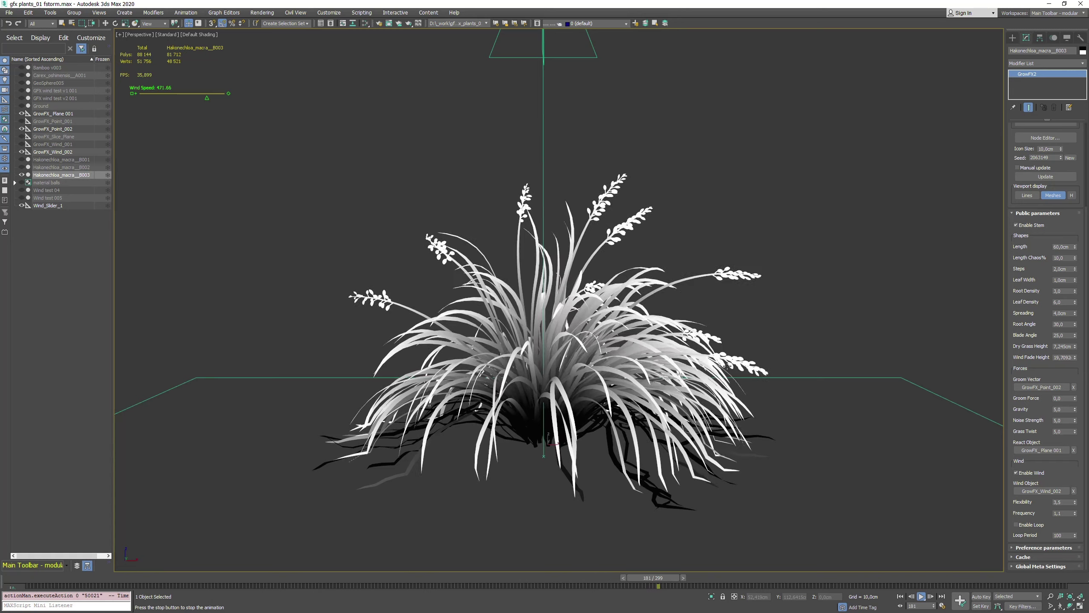
key("w")
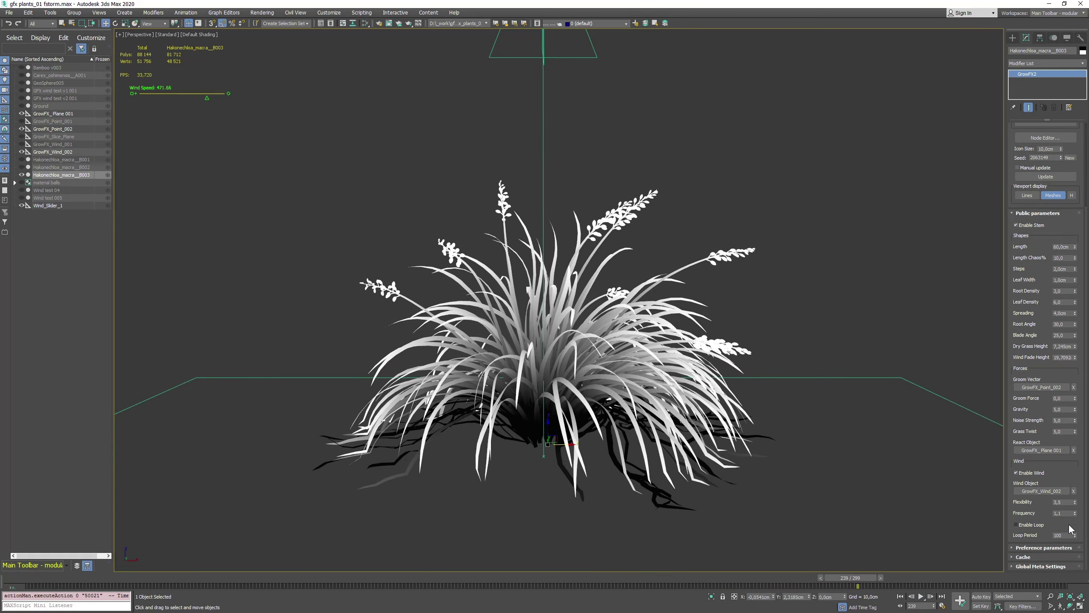
Set the wind Frequency and Flexibility to 5 and lower the Wind Speed to about 246.66
key("Return")
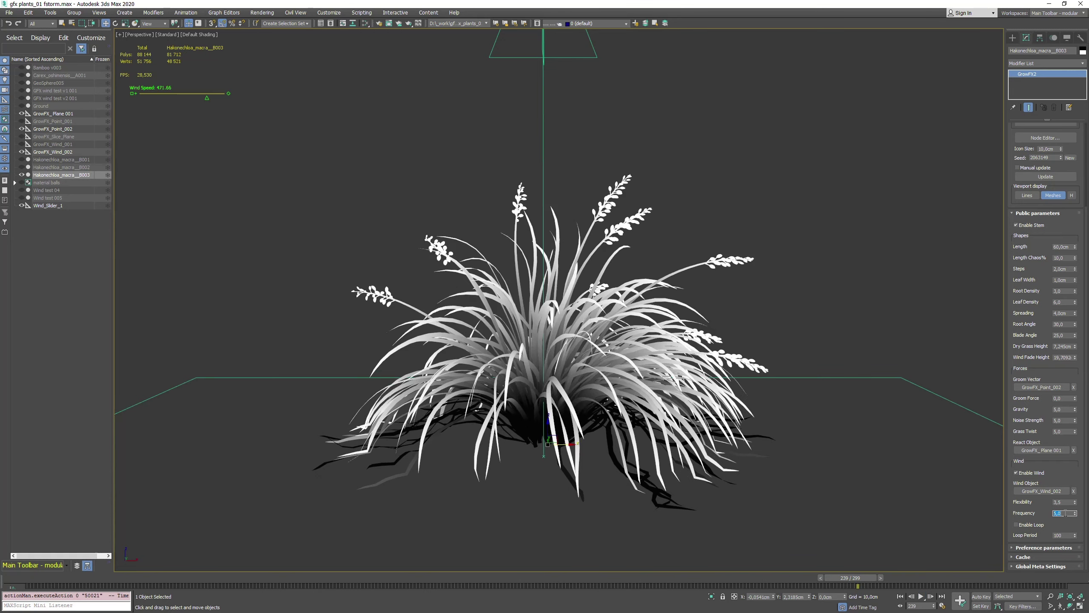
type("5")
key("Return")
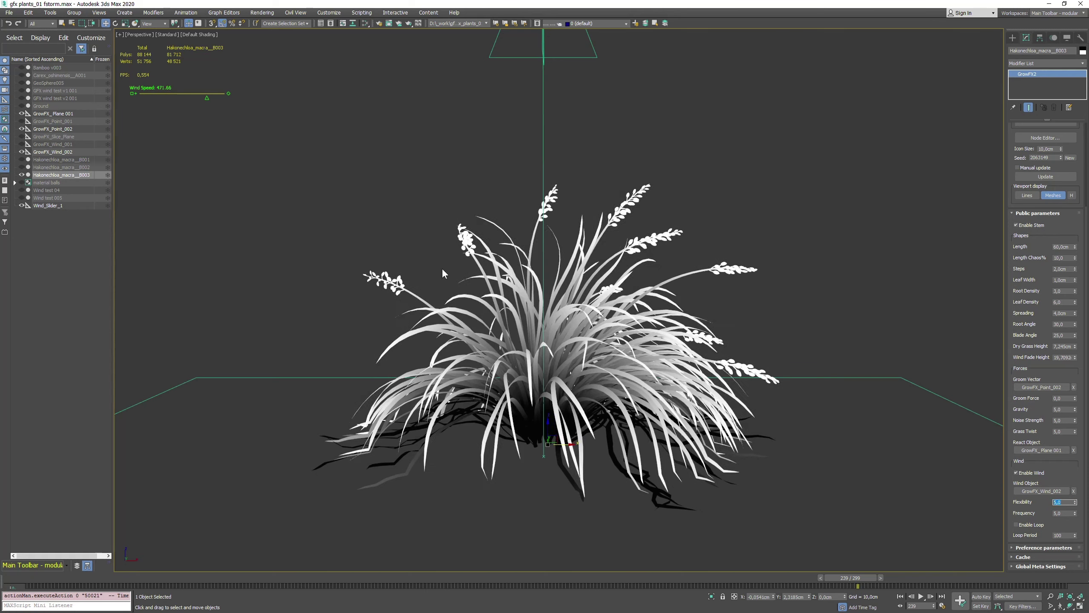
left_click_drag(206, 100, 175, 98)
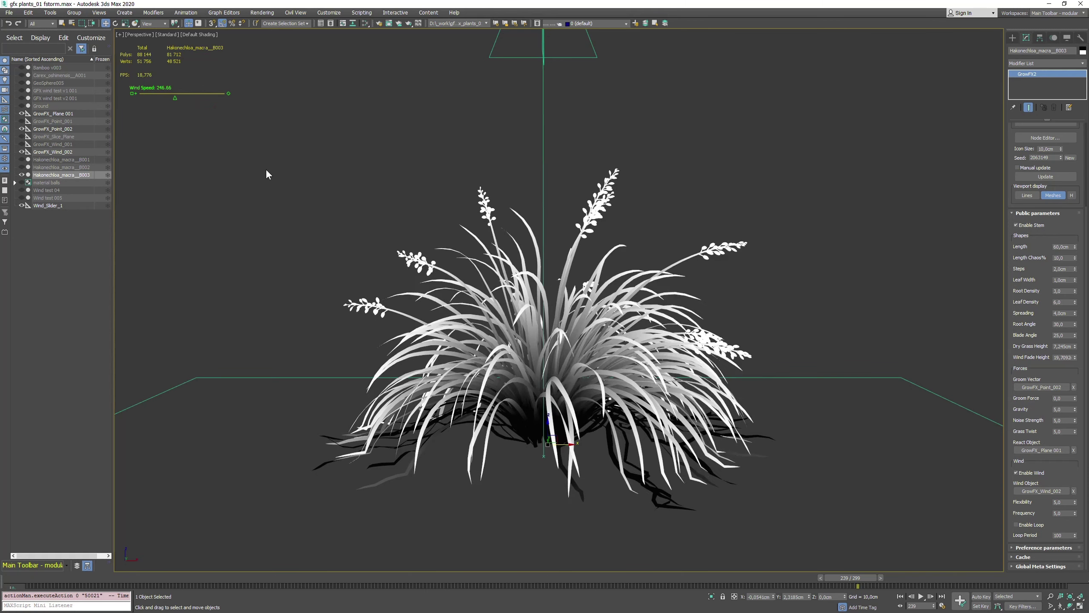
Enable the wind loop, set the Loop Period to 50, and preview the shorter loop in the animation
right_click(815, 385)
left_click(749, 385)
key("slash")
left_click(1037, 524)
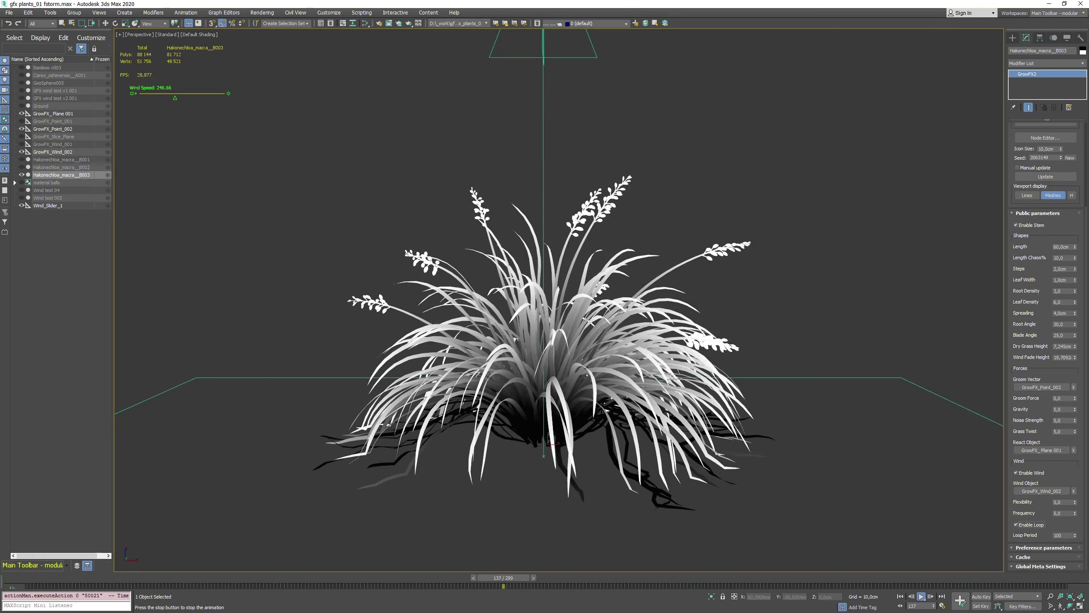
key("/")
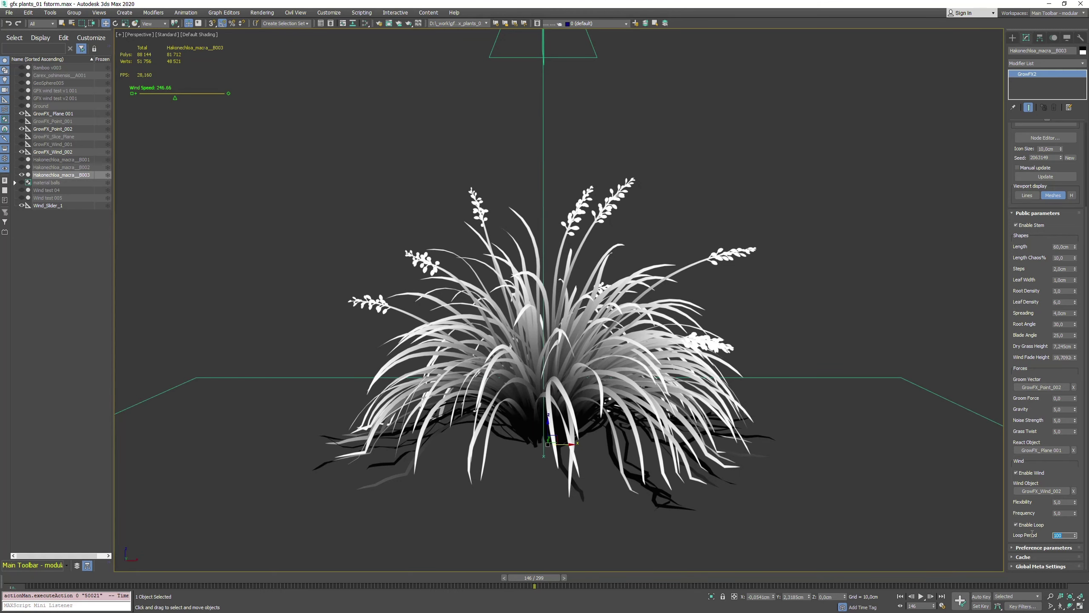
key("Return")
key("/")
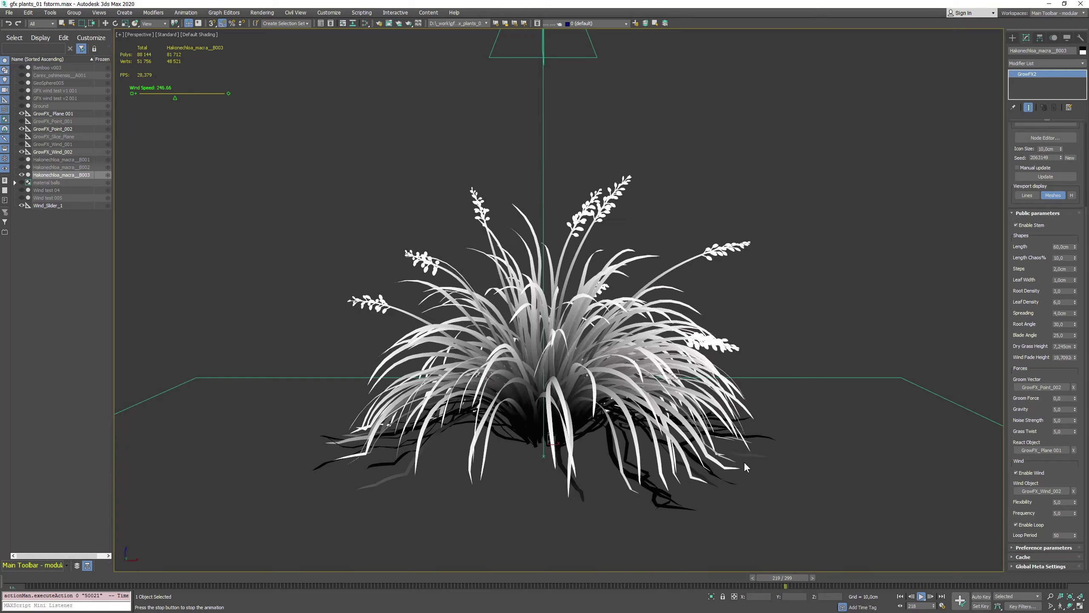
key("/")
Try a Wind Fade Height of about 29.96 cm in the animation and stop the playback
key("w")
left_click_drag(1074, 358, 1074, 339)
key("/")
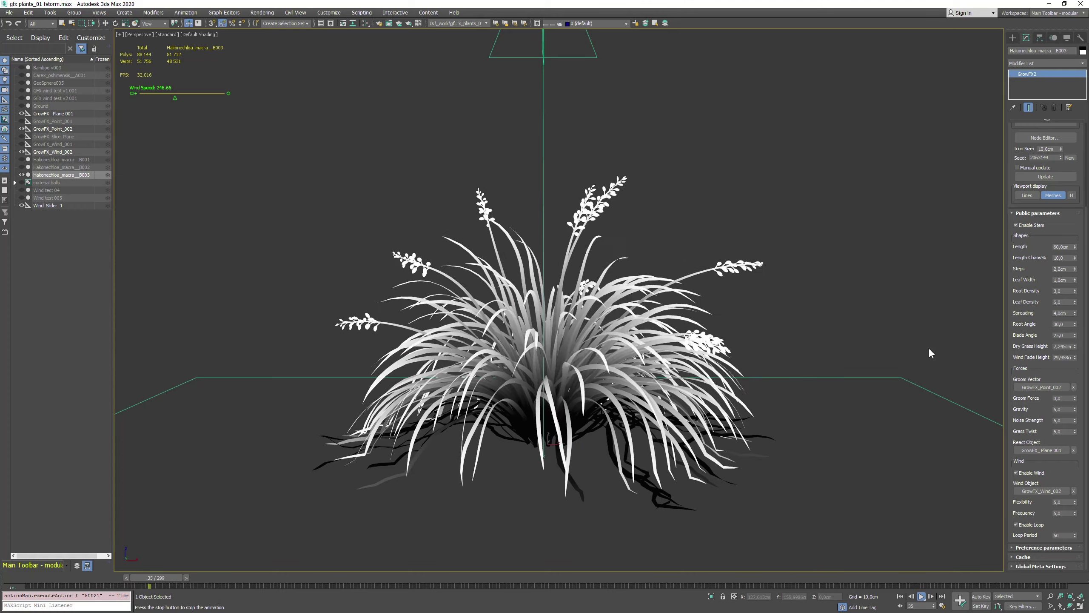
key("/")
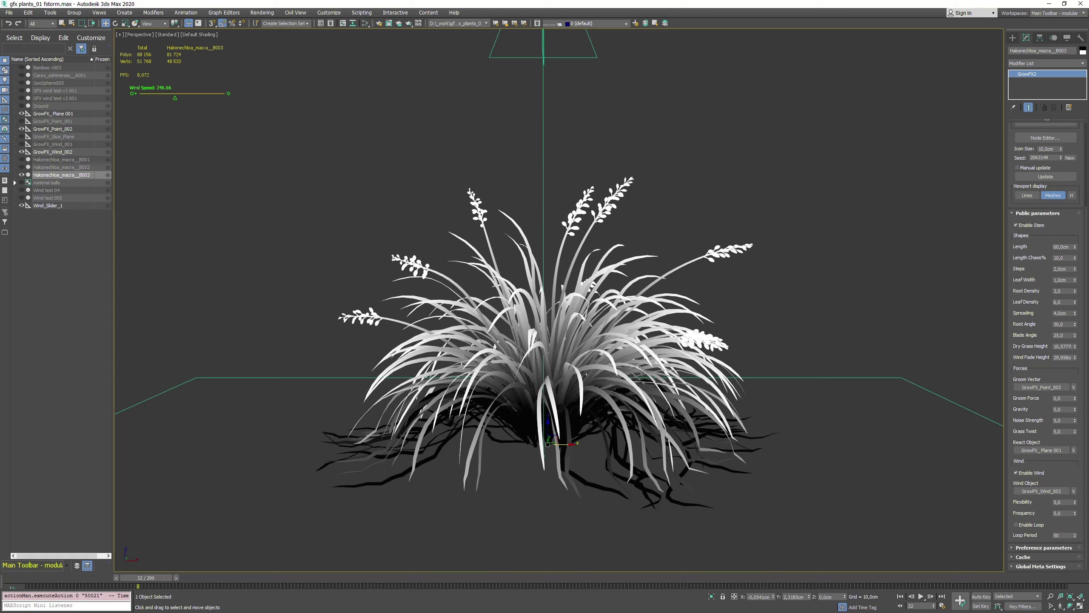
Turn off Enable Item and bend the grass with a Groom Force of 7.5 and a Gravity of about 1.458, previewing the animation
left_click_drag(1076, 403, 1076, 125)
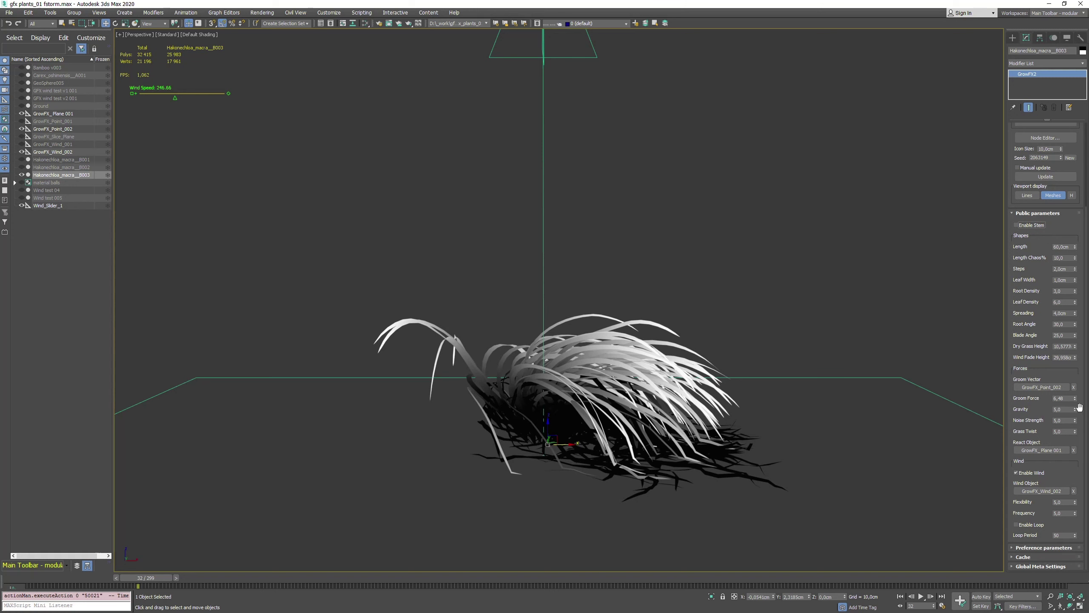
left_click_drag(1074, 384, 1069, 328)
left_click_drag(1074, 408, 784, 423)
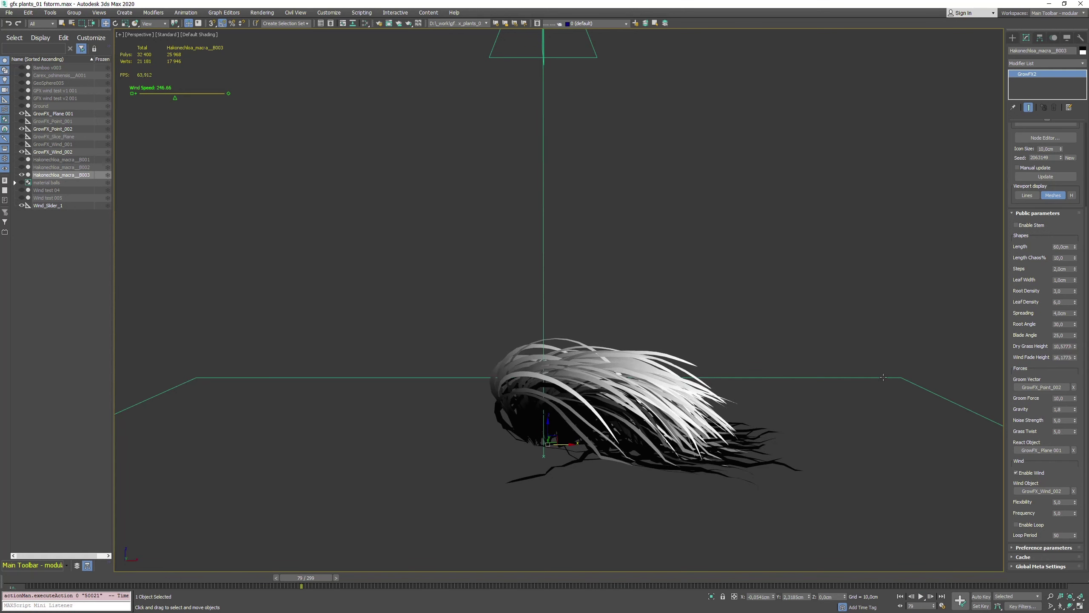
left_click_drag(1074, 410, 1075, 406)
key("/")
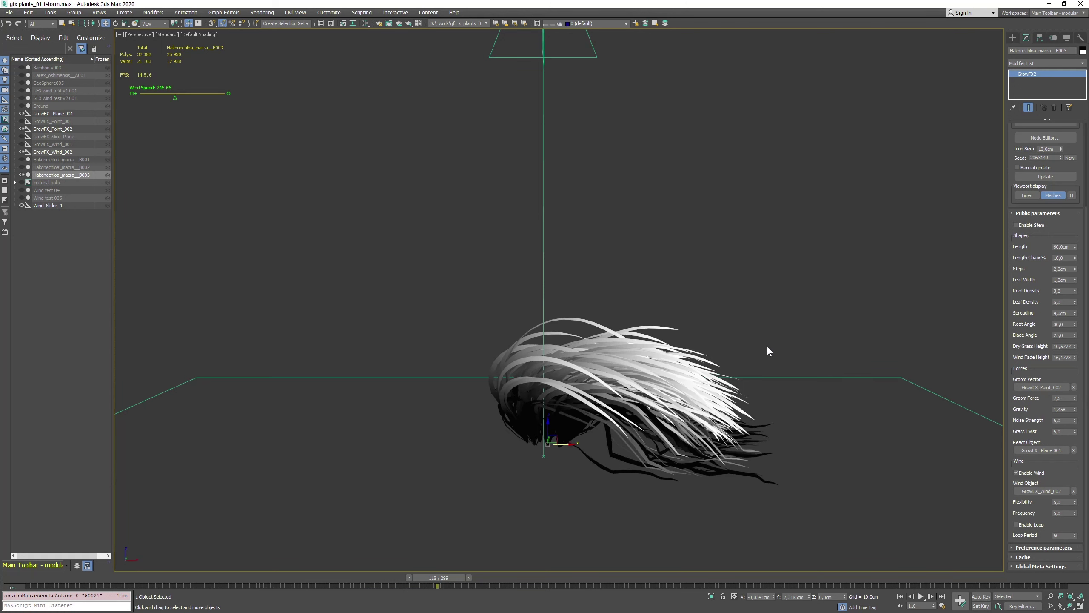
Set the Wind Fade Height to 14.5 cm and the Dry Grass Height to 5 cm, previewing each change in the animation
left_click_drag(1075, 358, 1075, 377)
key("/")
key("/")
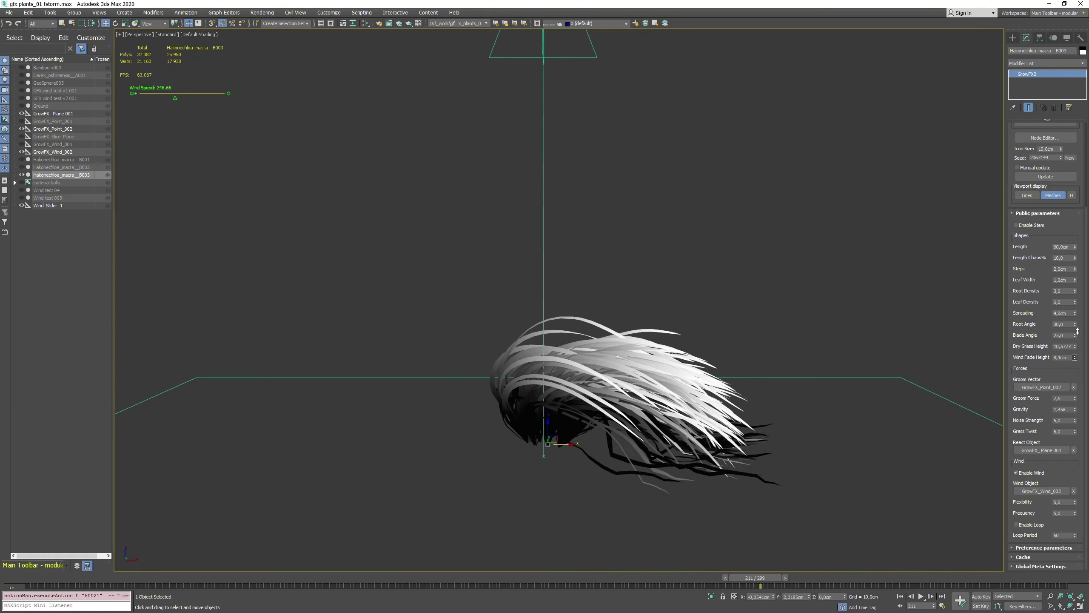
key("/")
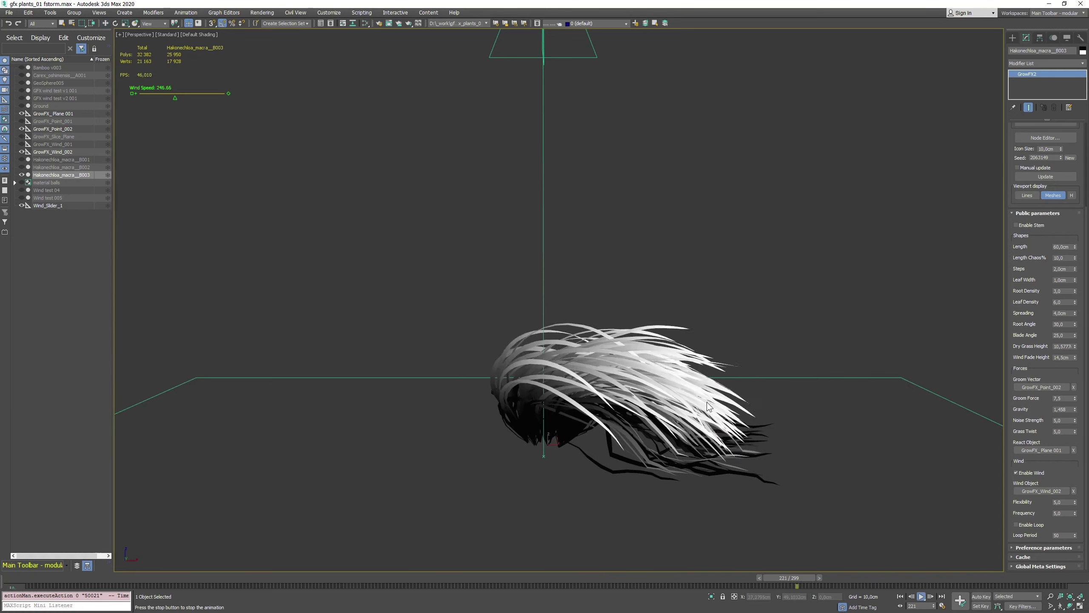
left_click_drag(1075, 347, 1080, 359)
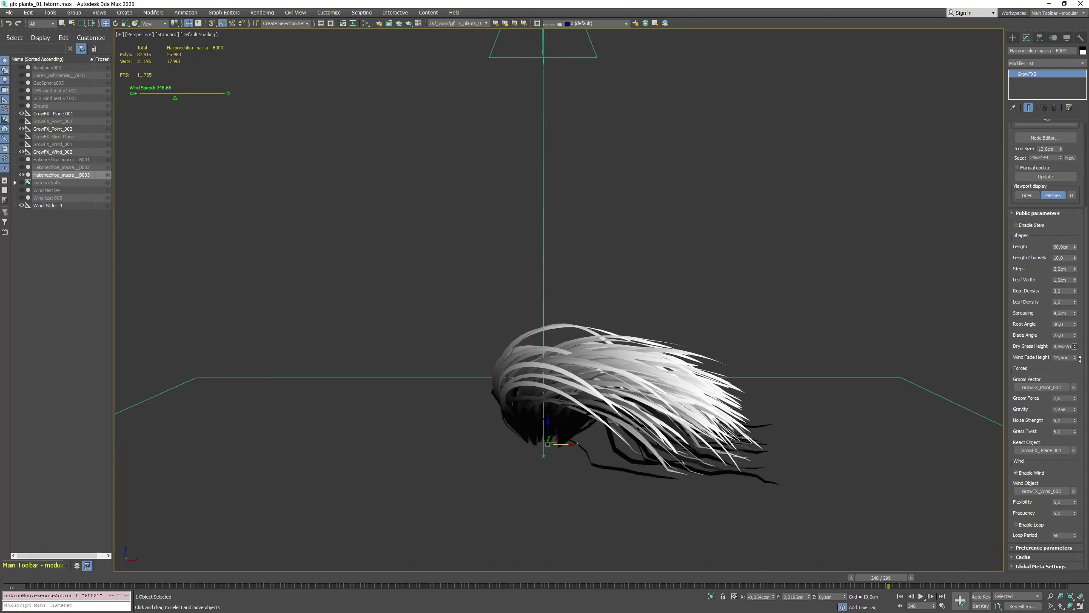
key("/")
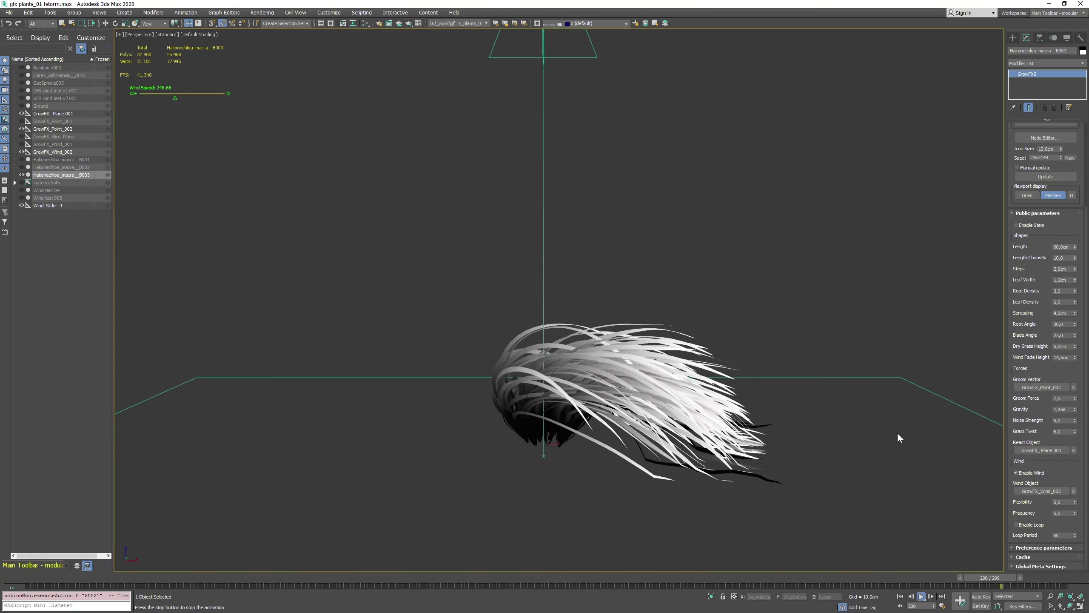
Turn Enable Item back on and lower the Groom Force to about 1.275 while the animation plays, and stop the playback
key("w")
left_click(1032, 223)
key("/")
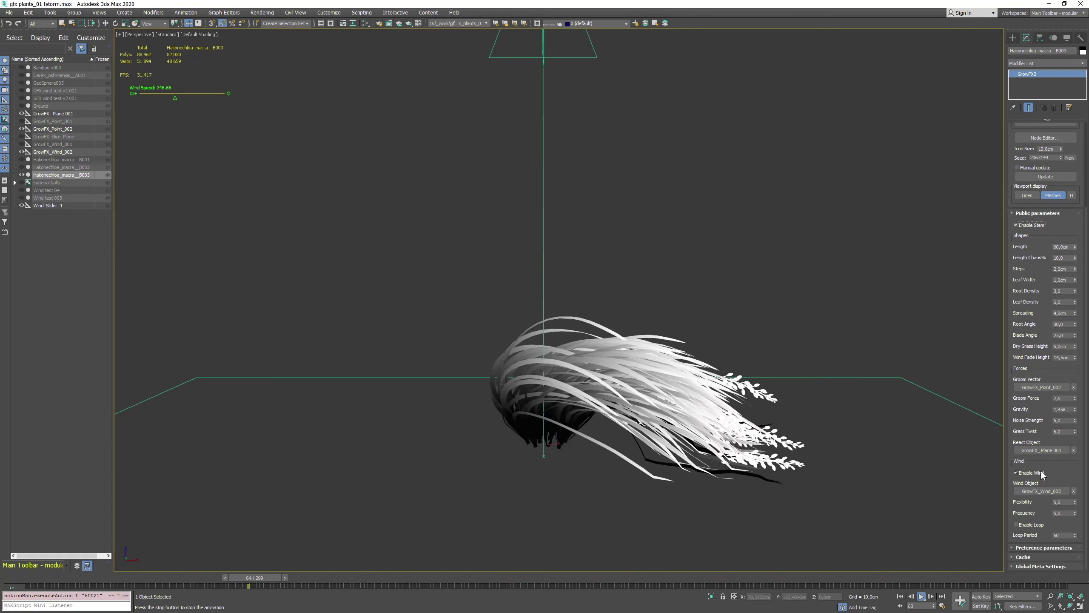
left_click_drag(1075, 398, 2, 409)
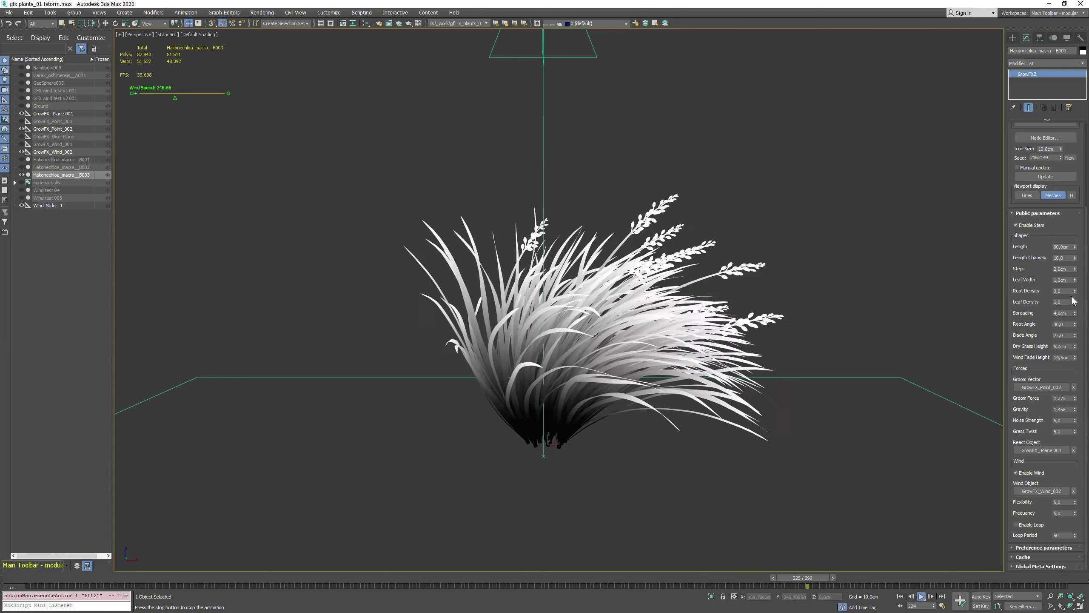
key("slash")
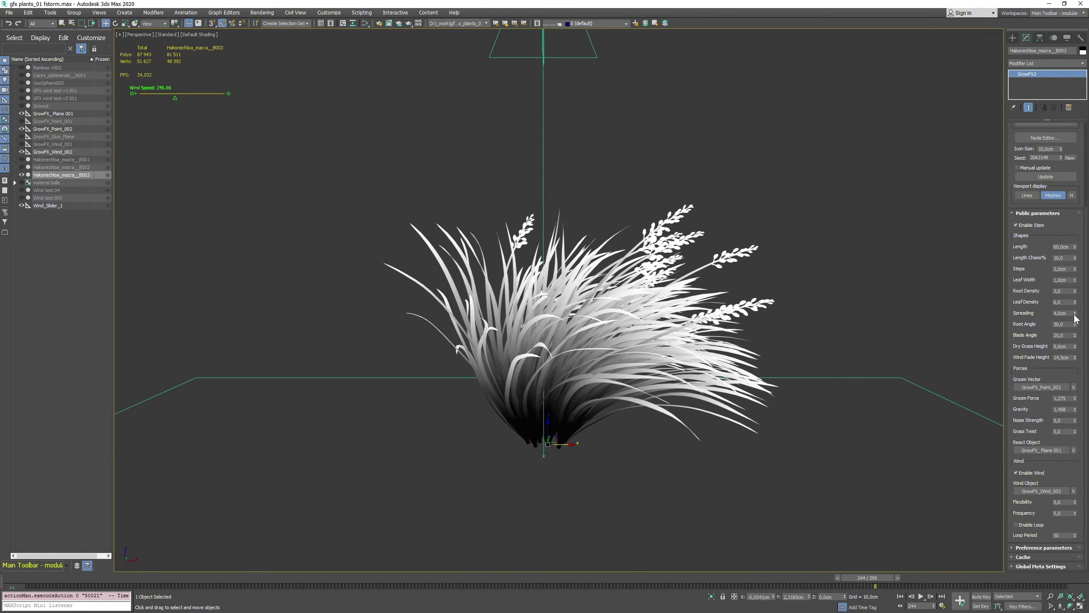
Reshape the grass clump with Spreading 20 cm, Root Density 2, Root Angle 60 and Steps 3 cm
left_click_drag(1071, 249, 954, 1)
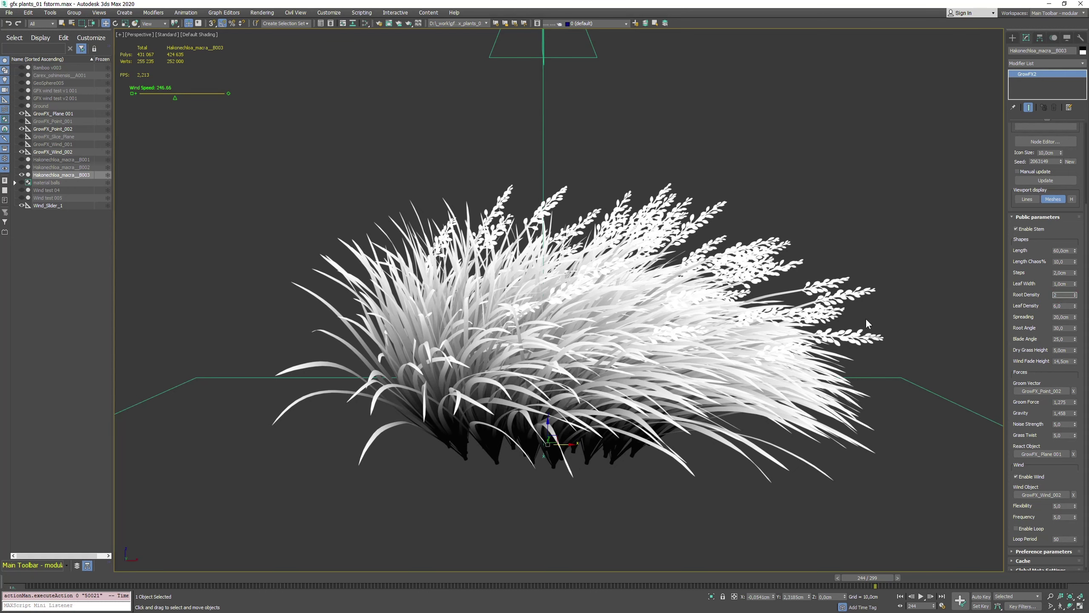
key("Return")
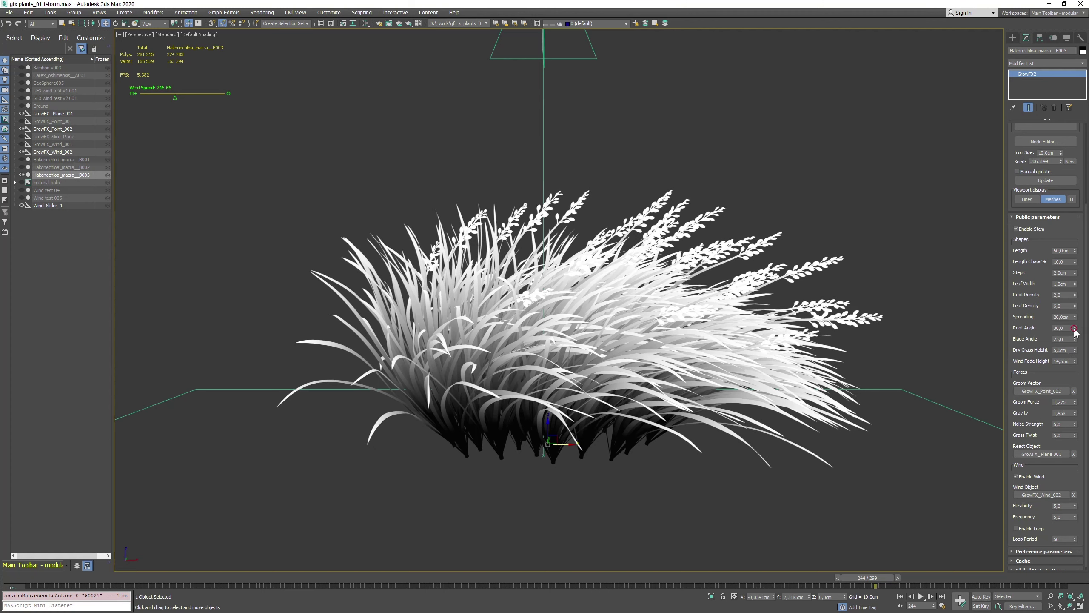
mouse_move(572, 304)
middle_mouse_down("alt")
mouse_move(536, 343)
mouse_move(568, 295)
mouse_move(557, 291)
middle_mouse_up("alt")
scroll(564, 302, "down", 1)
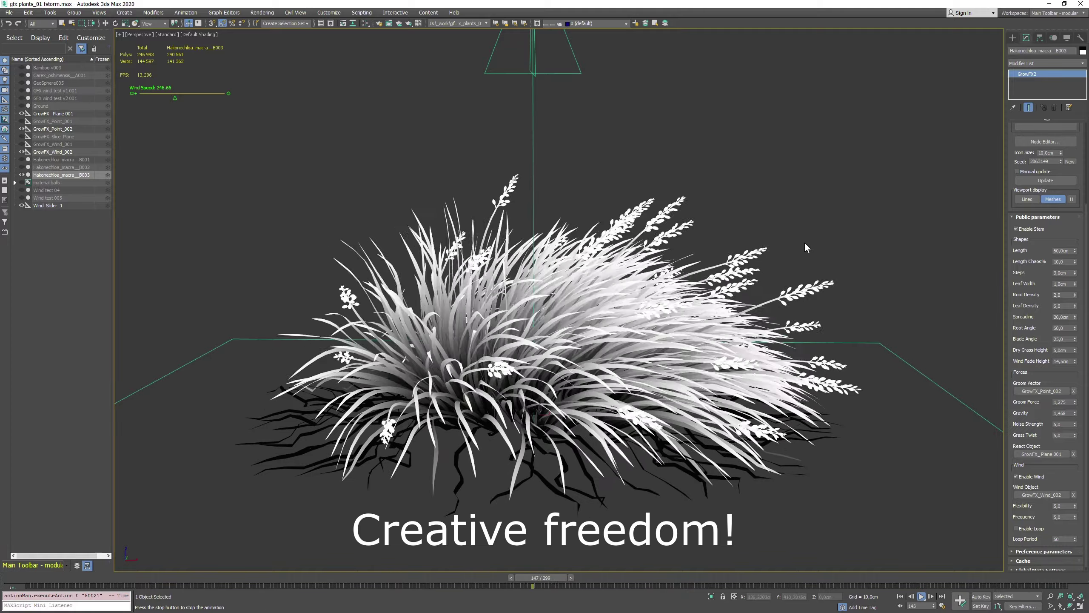
Preview a Wind Speed of about 51.66, set it to about 102.66, and stop the playback
key("slash")
key("w")
left_click_drag(176, 98, 147, 98)
key("slash")
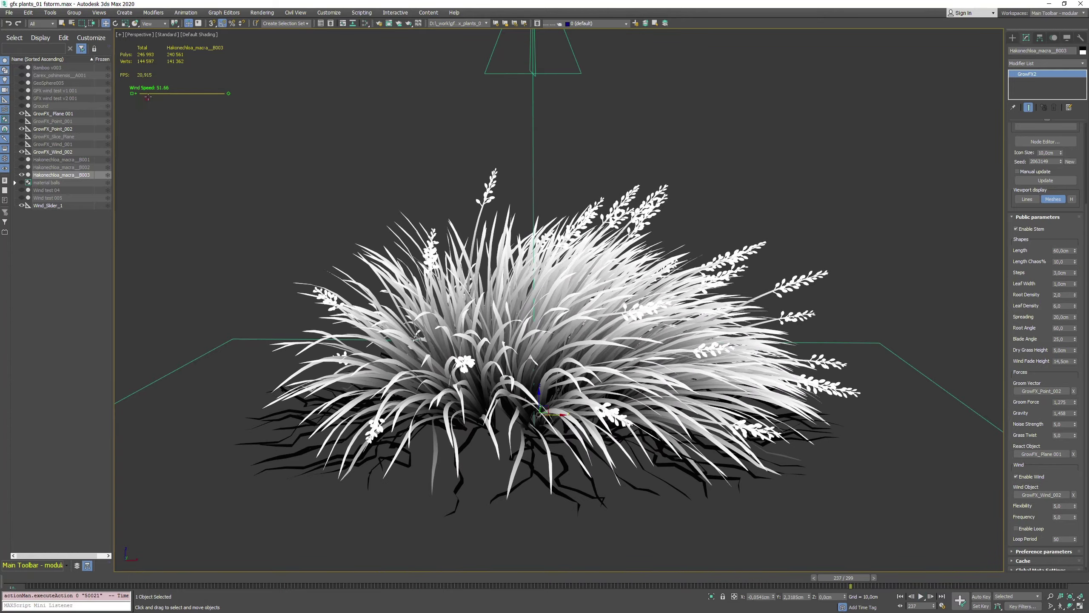
left_click_drag(146, 99, 154, 98)
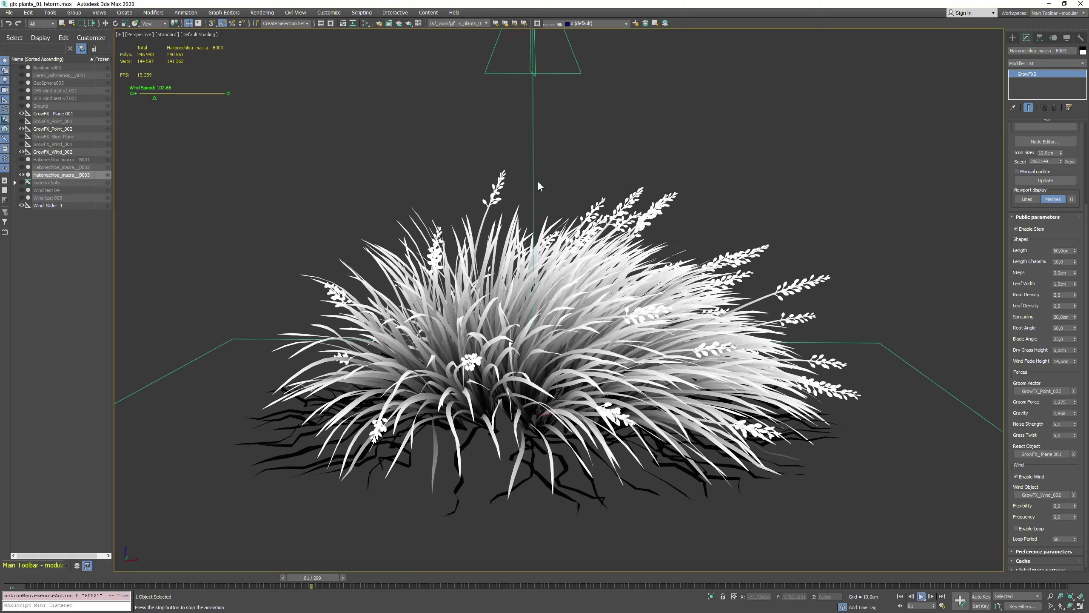
key("slash")
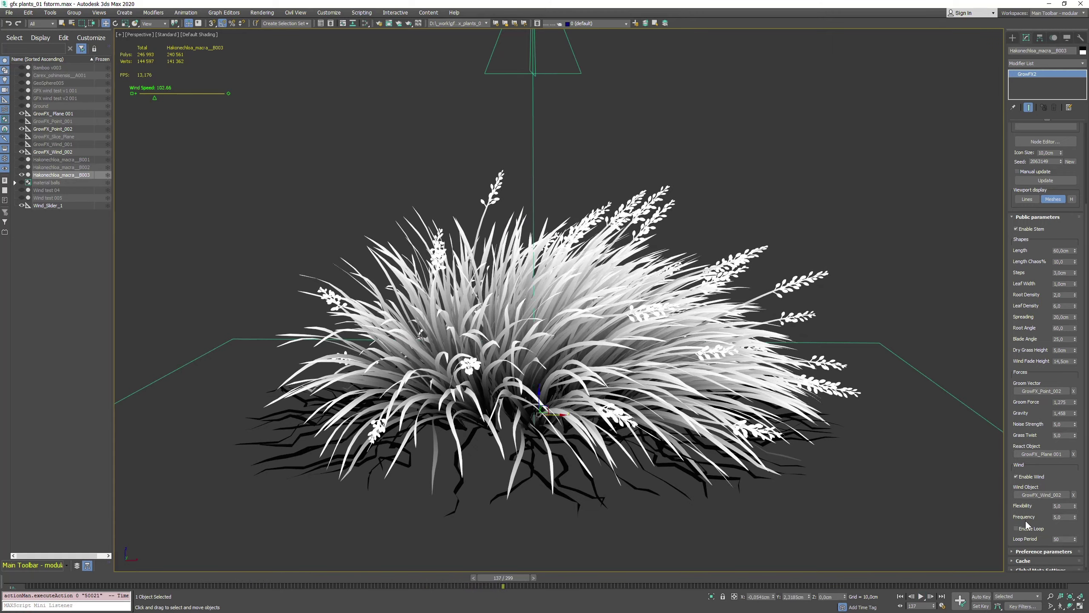
Enable the wind loop with a Loop Period of 100 and preview the looping animation
left_click(1027, 529)
type("100")
key("Return")
middle_click_drag(695, 404, 695, 402)
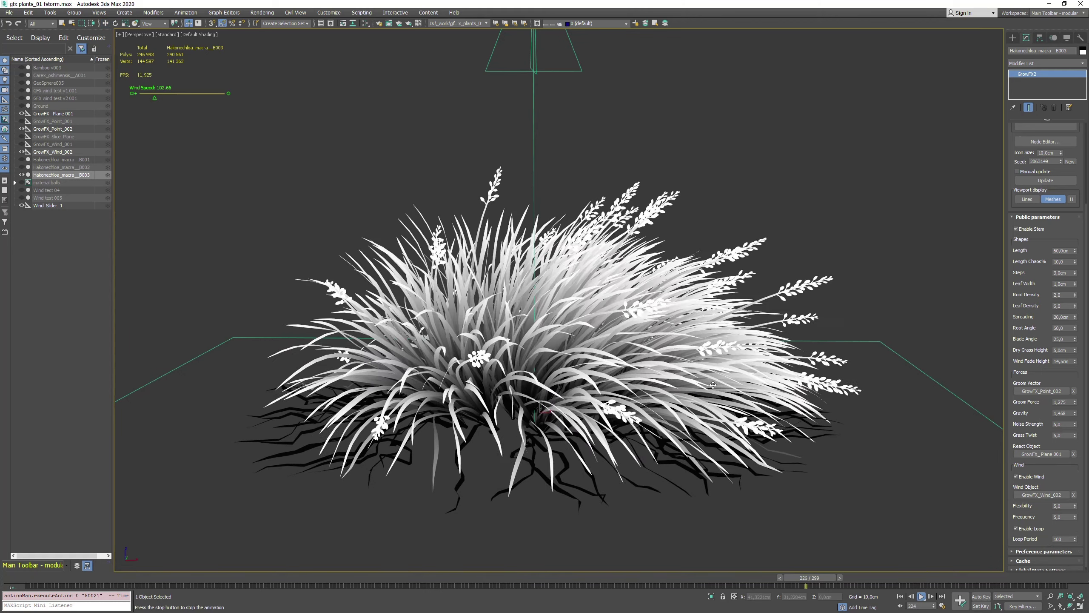
key("/")
Switch the viewport shading to Clay and play the wind animation
left_click(208, 35)
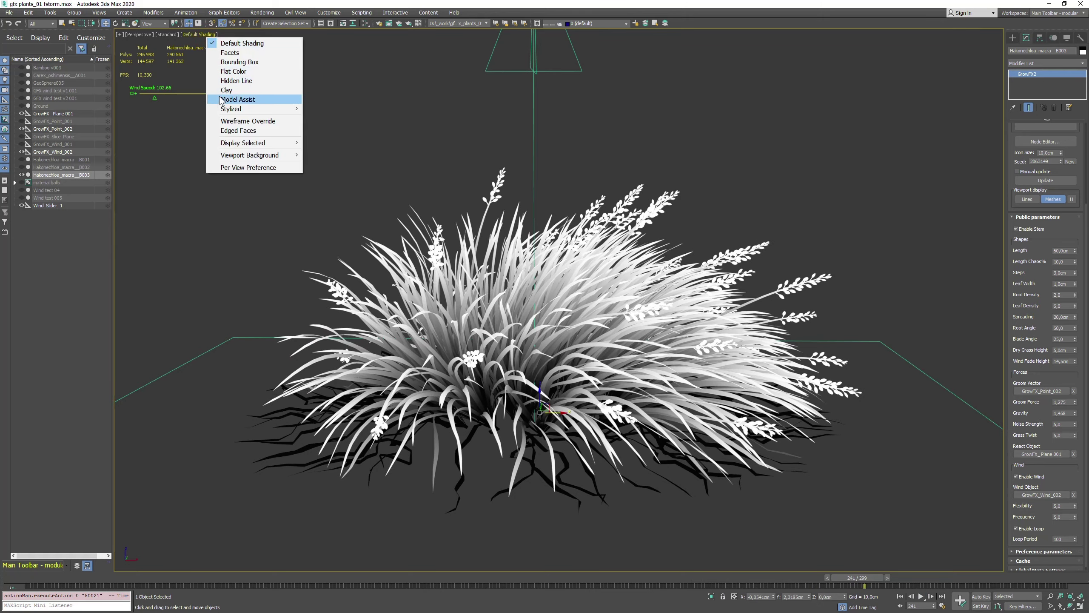
left_click(227, 90)
key("/")
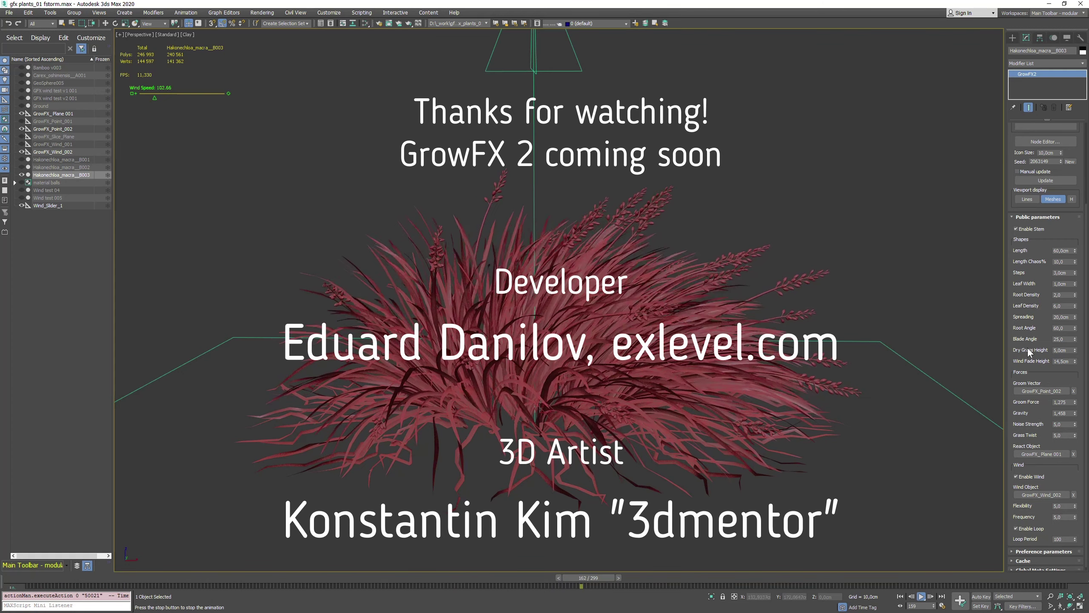
Reset the Groom Force to 0 and raise the Gravity to about 2.3474
right_click(1075, 402)
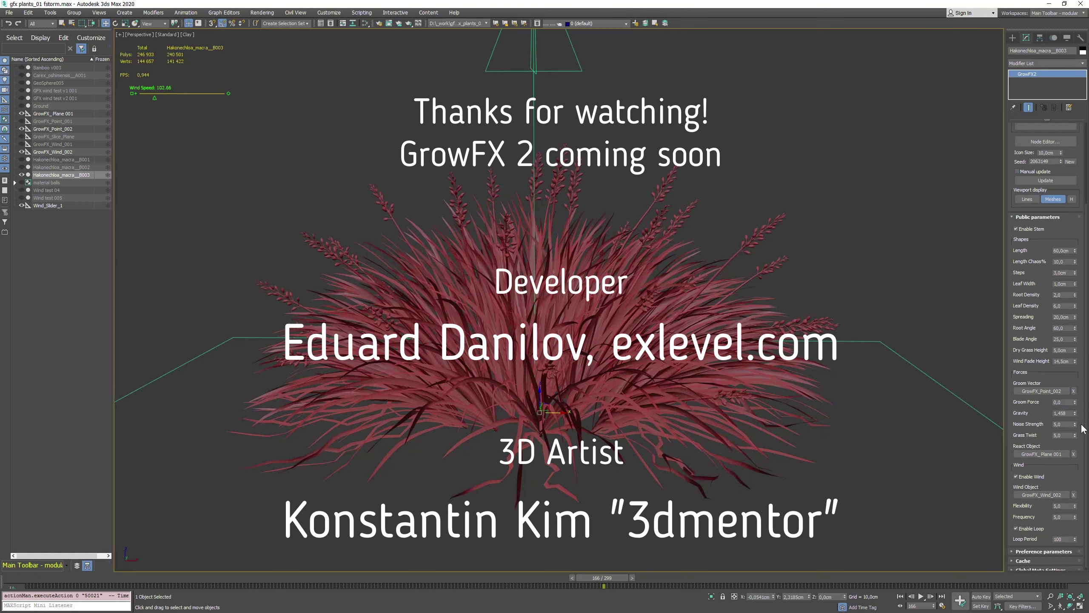
left_click_drag(1075, 389, 1074, 383)
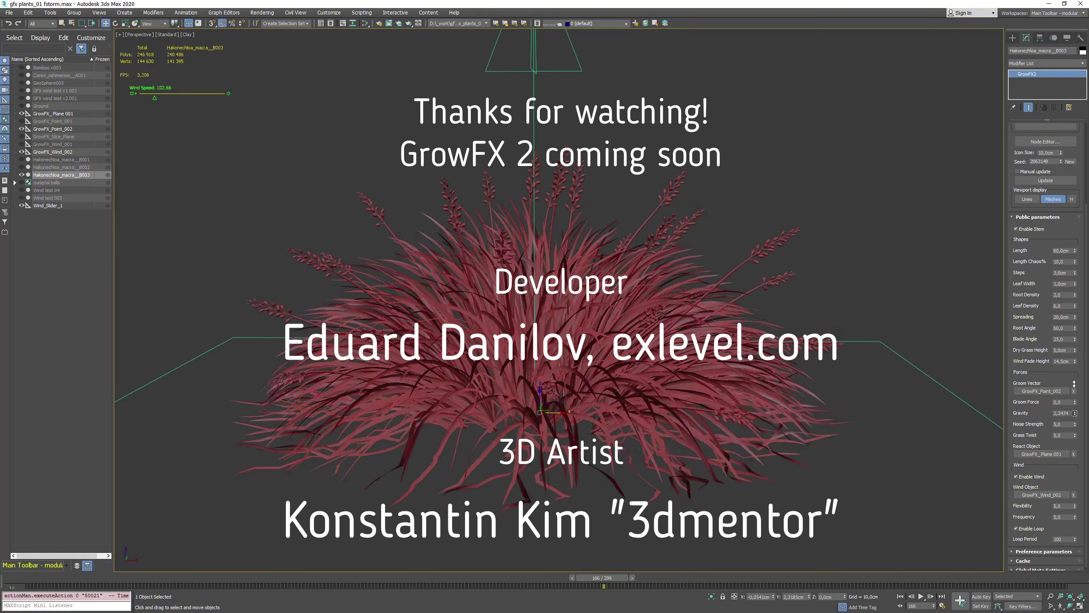